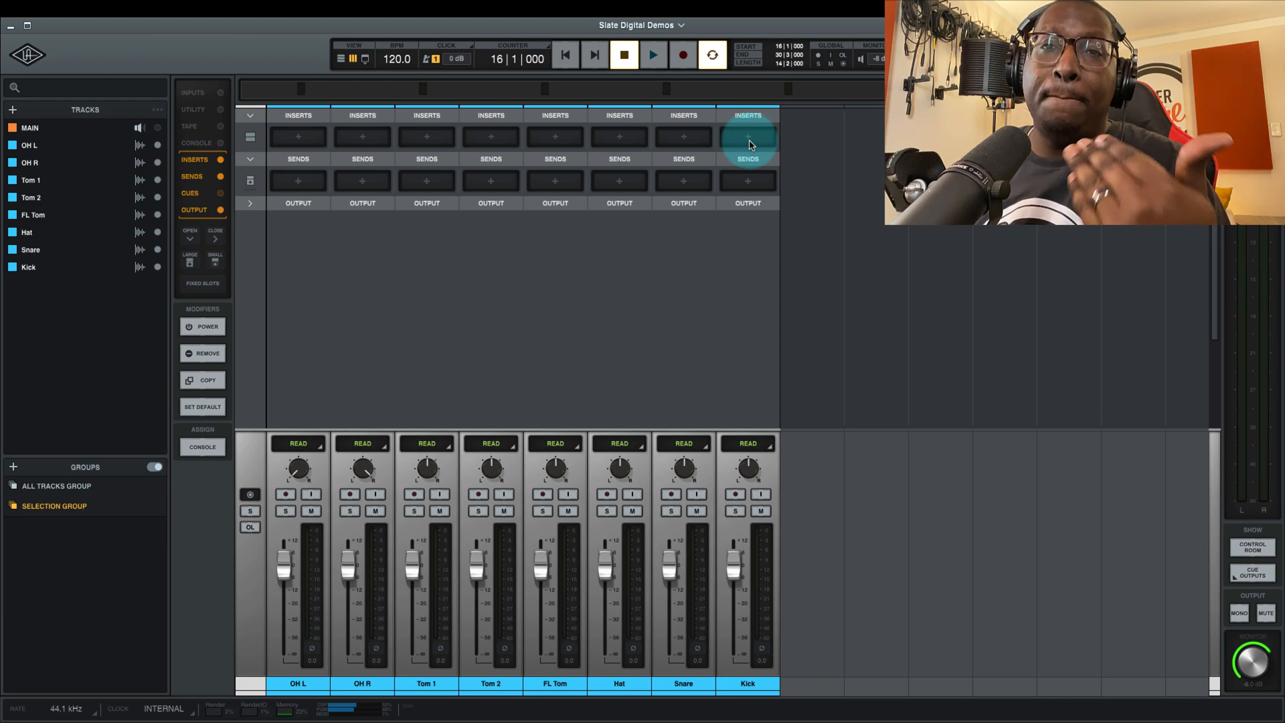
Insert the Slate Digital Virtual Mix Rack in the Kick track's first insert slot and close the plug-in browser
click(749, 138)
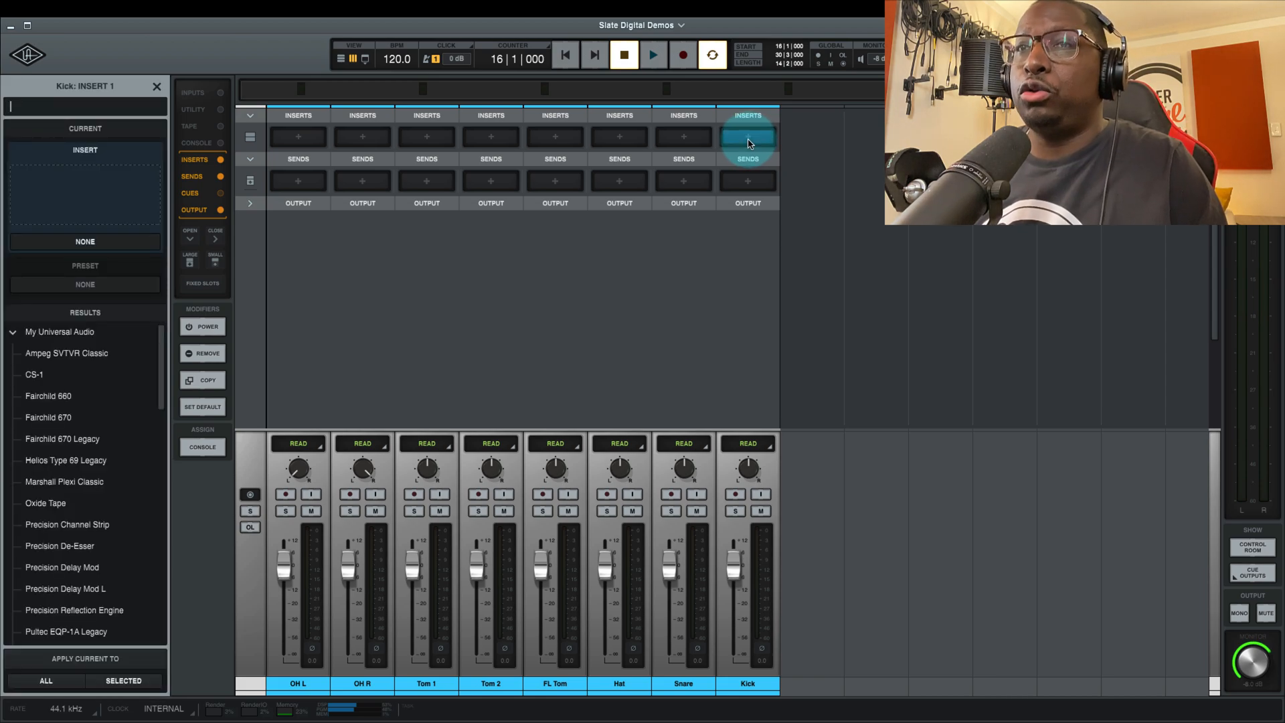
text(virtu)
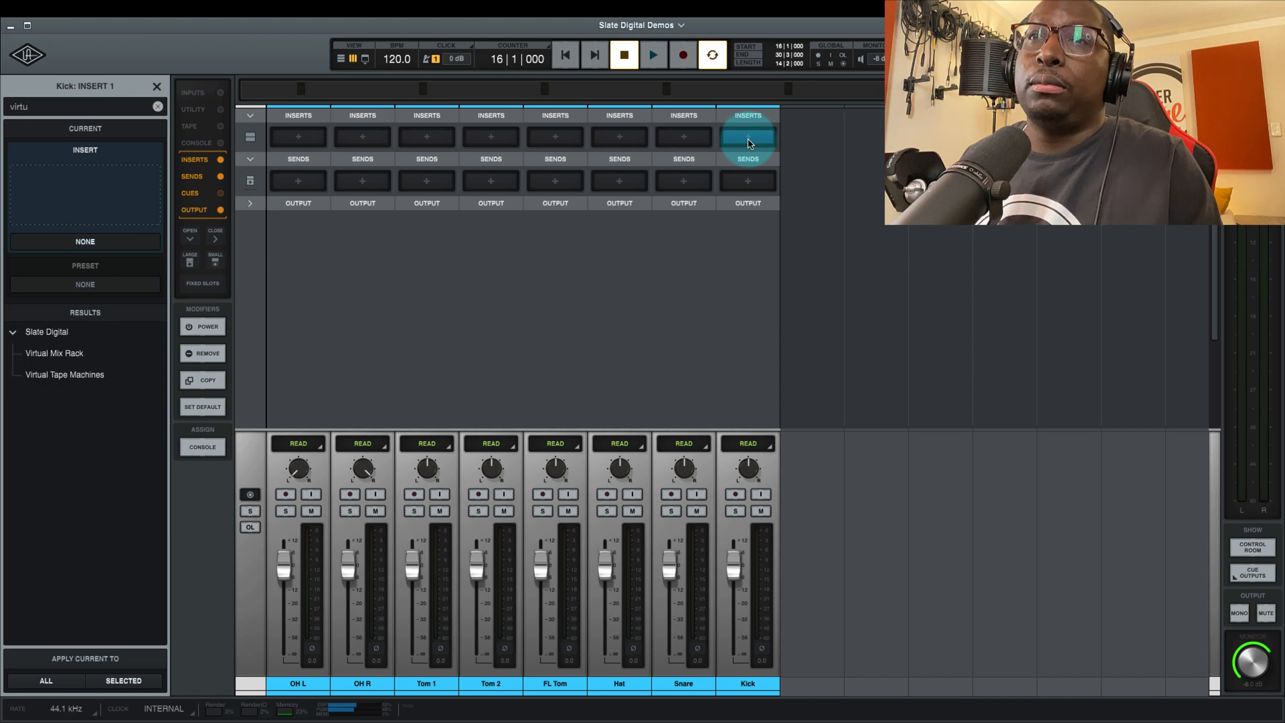
click(55, 363)
click(53, 353)
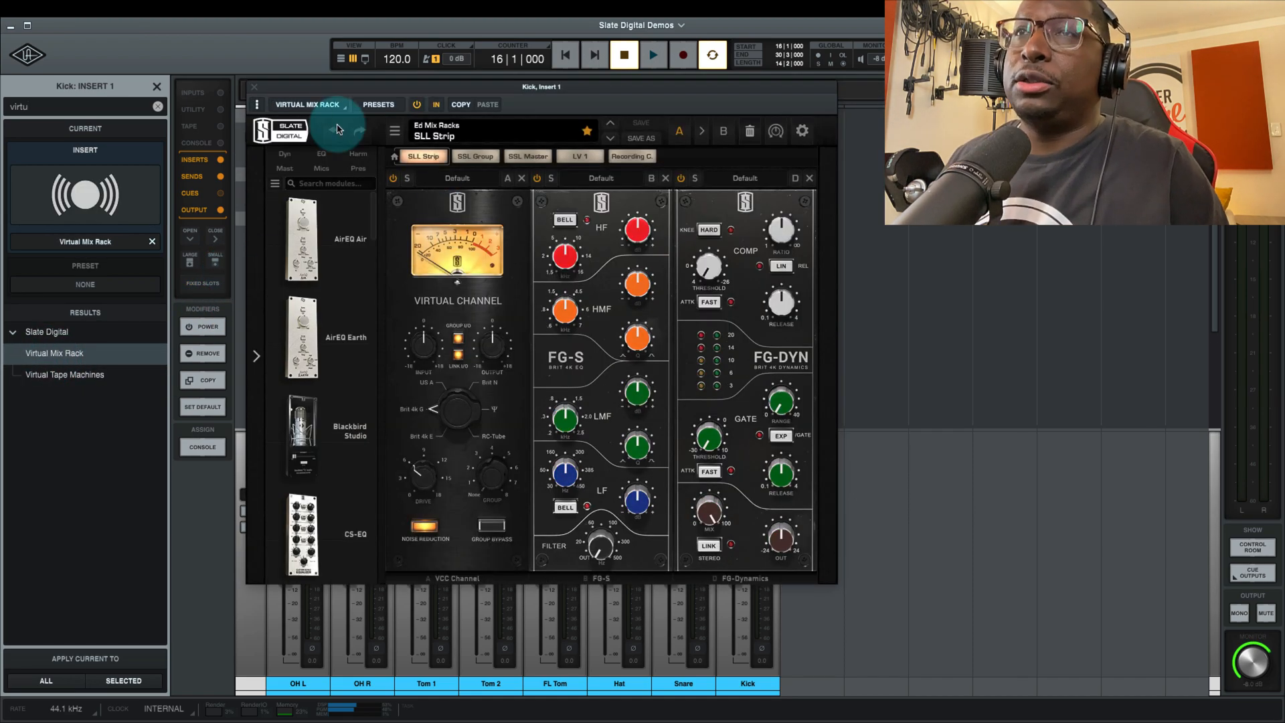
click(156, 86)
click(629, 232)
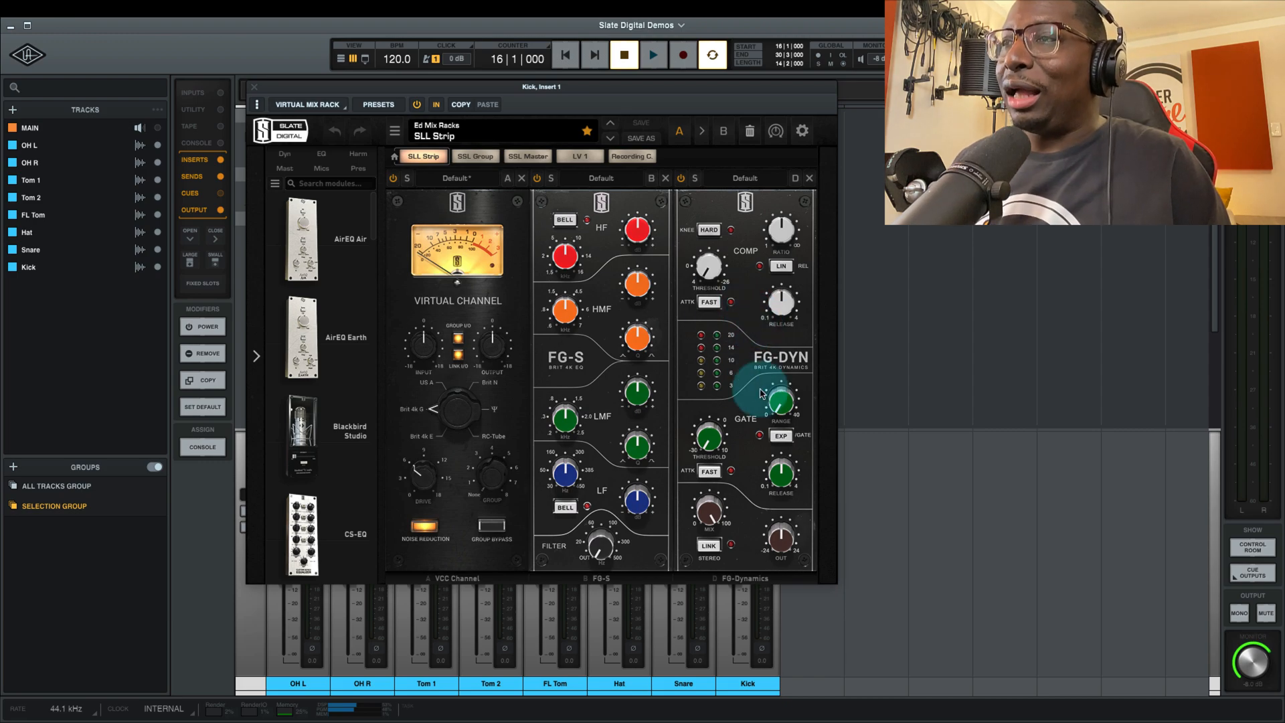
Close the plug-in window, listen to the raw drum tracks in the arrangement, and return to the mixer
click(255, 88)
key(super+equal)
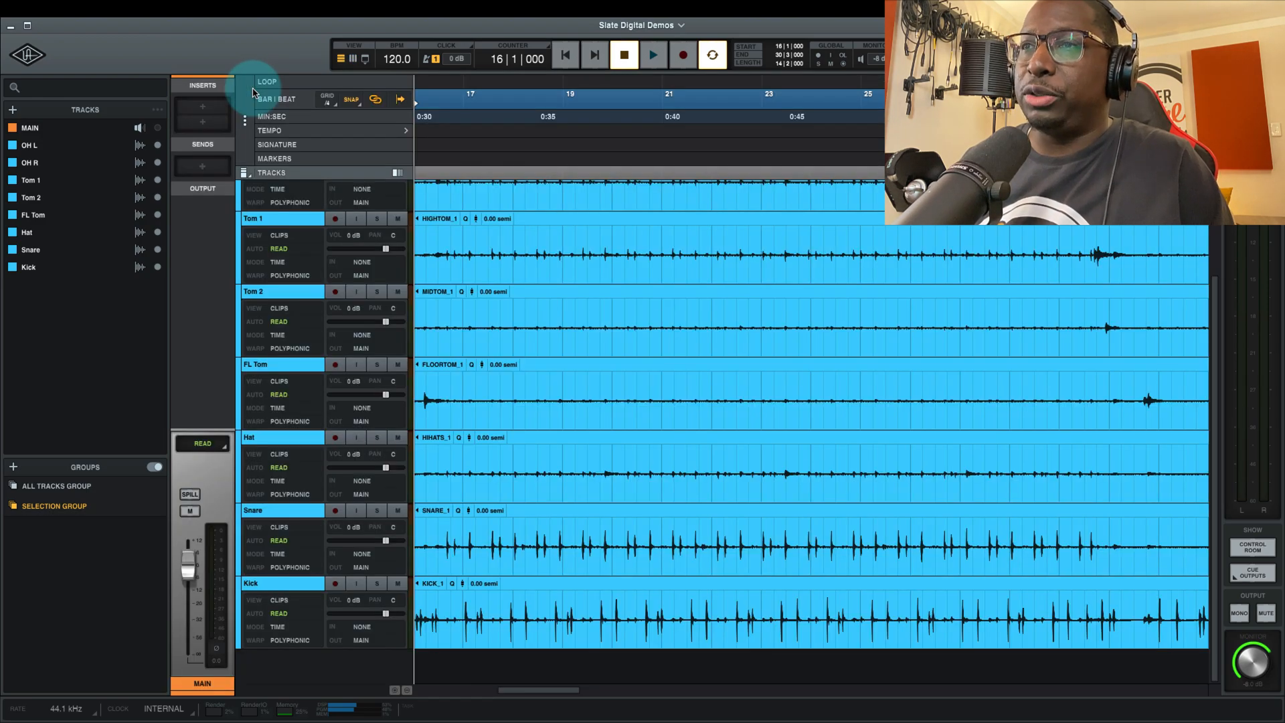
key(space)
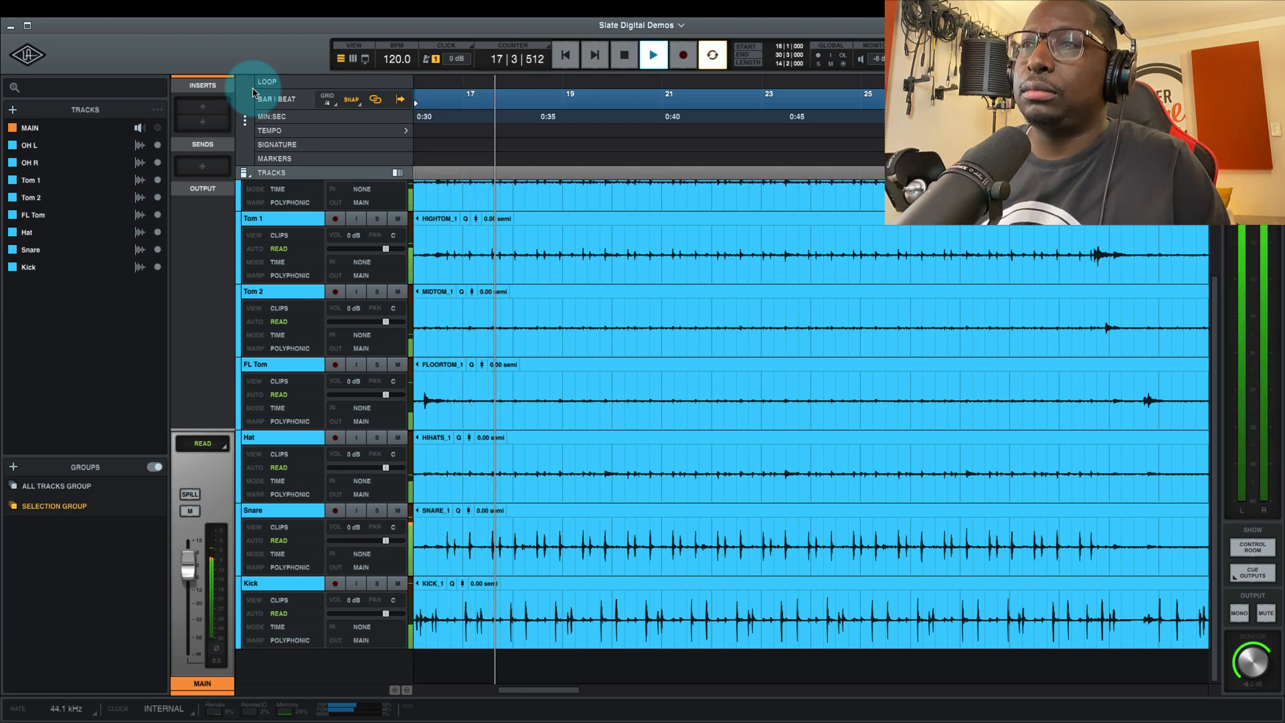
key(space)
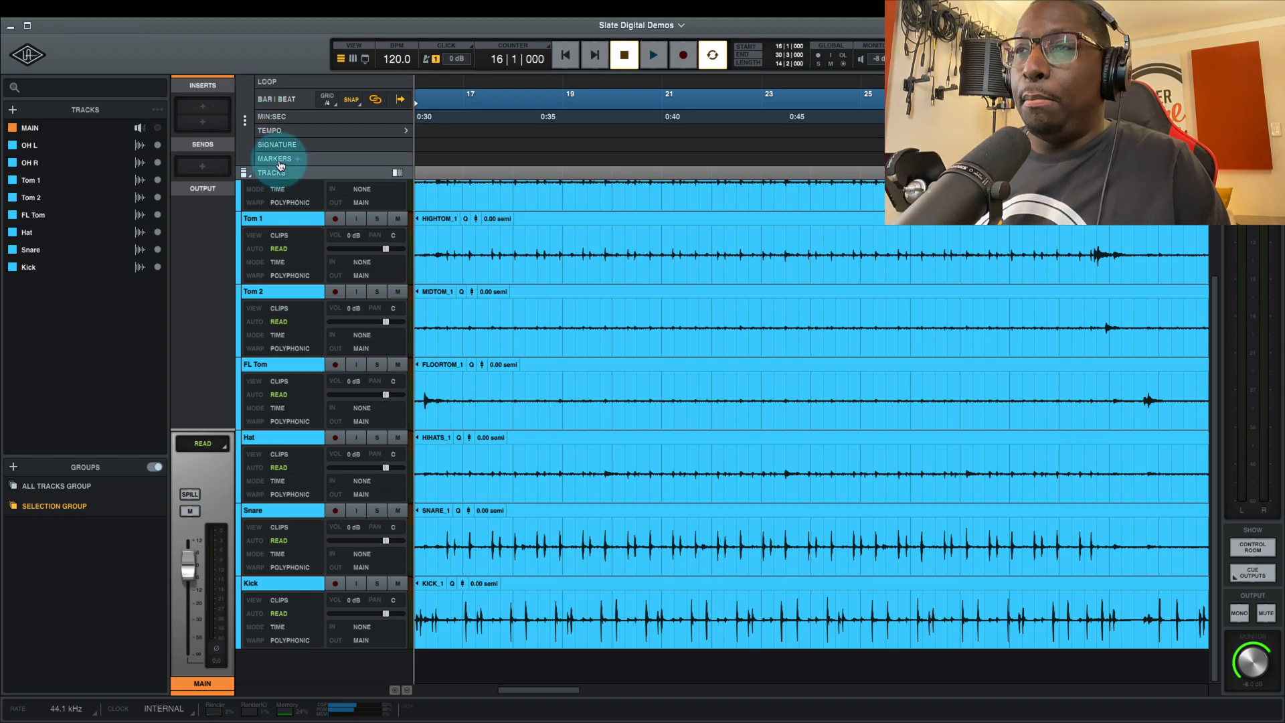
key(super+equal)
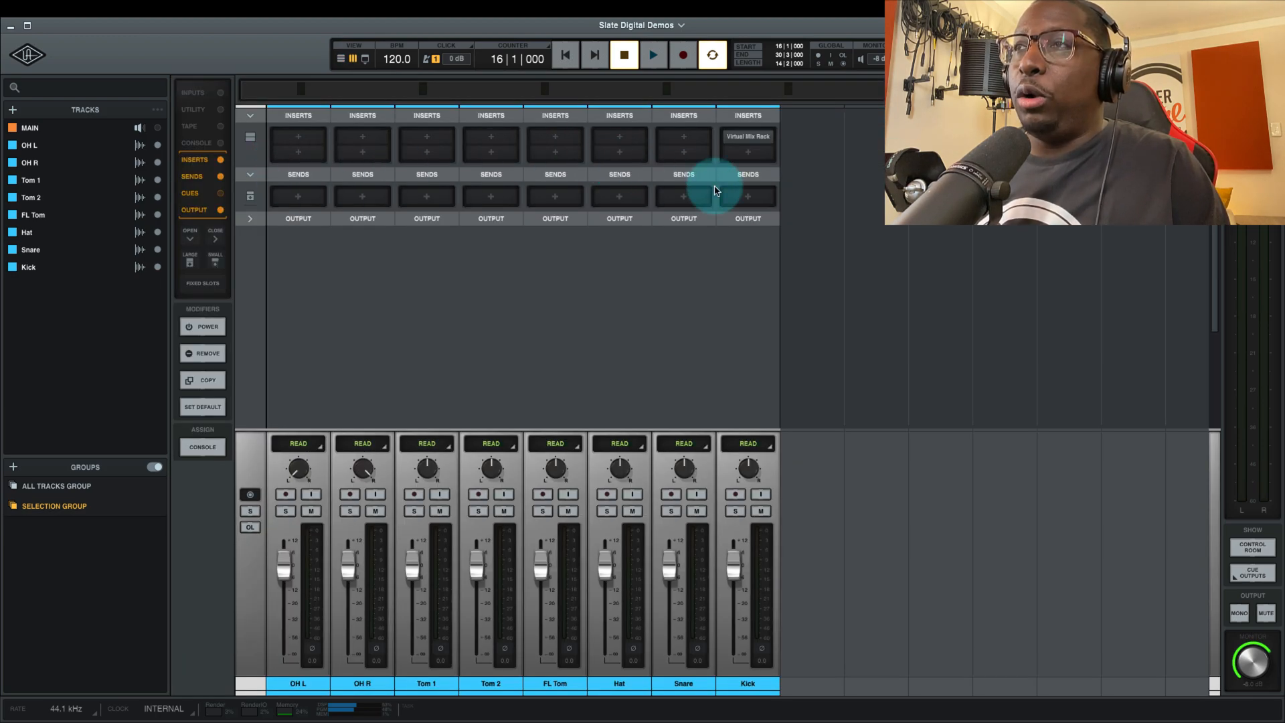
Reopen the Kick track's Virtual Mix Rack, solo the Kick track, and listen to it during playback
click(748, 137)
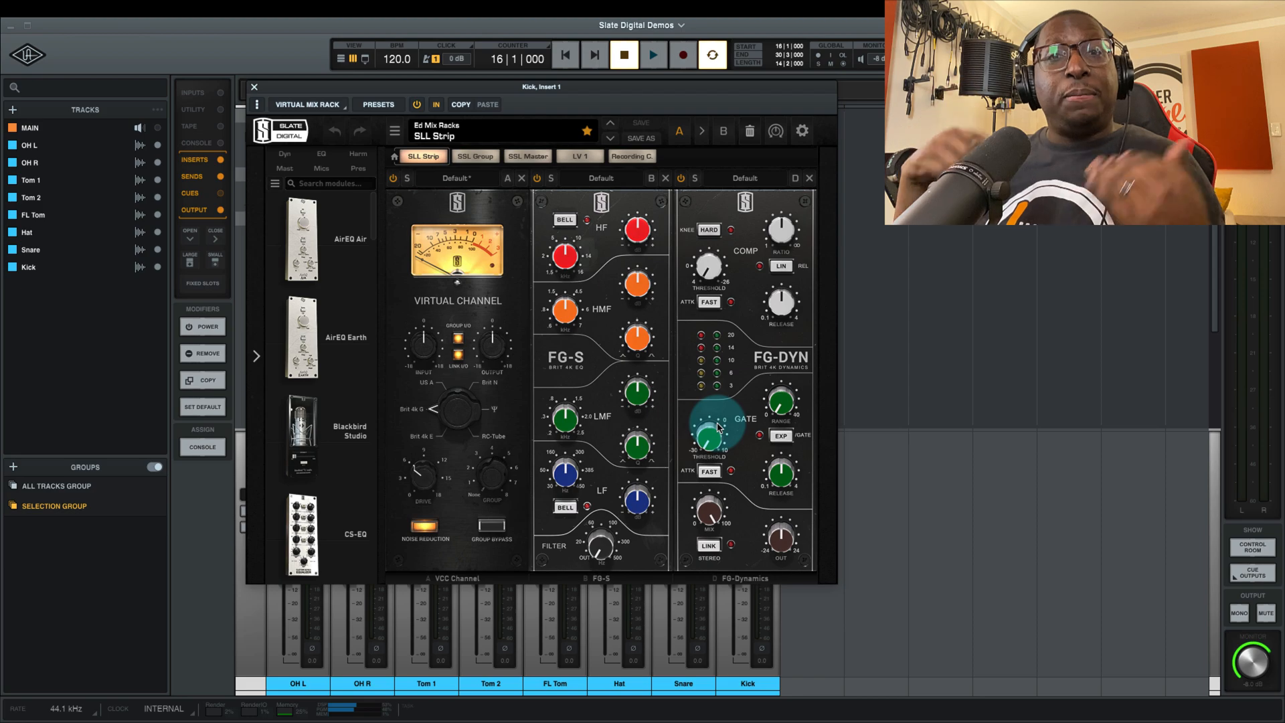
click(780, 435)
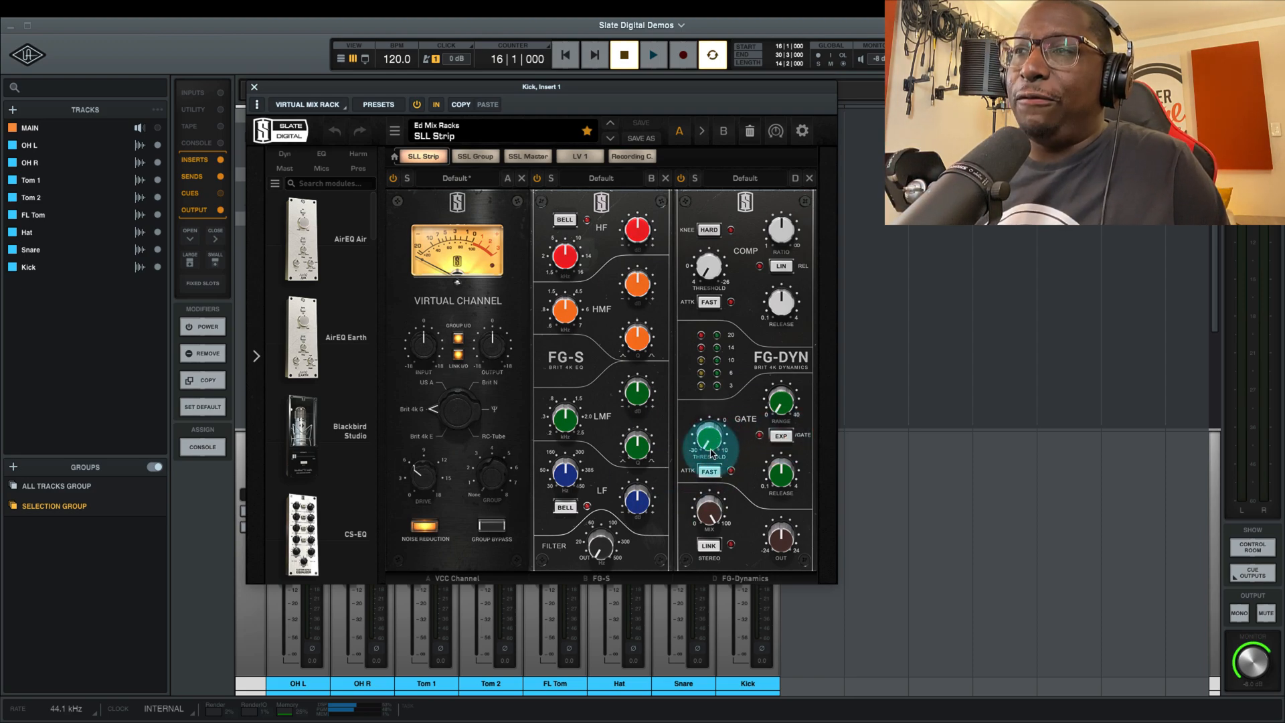
key(space)
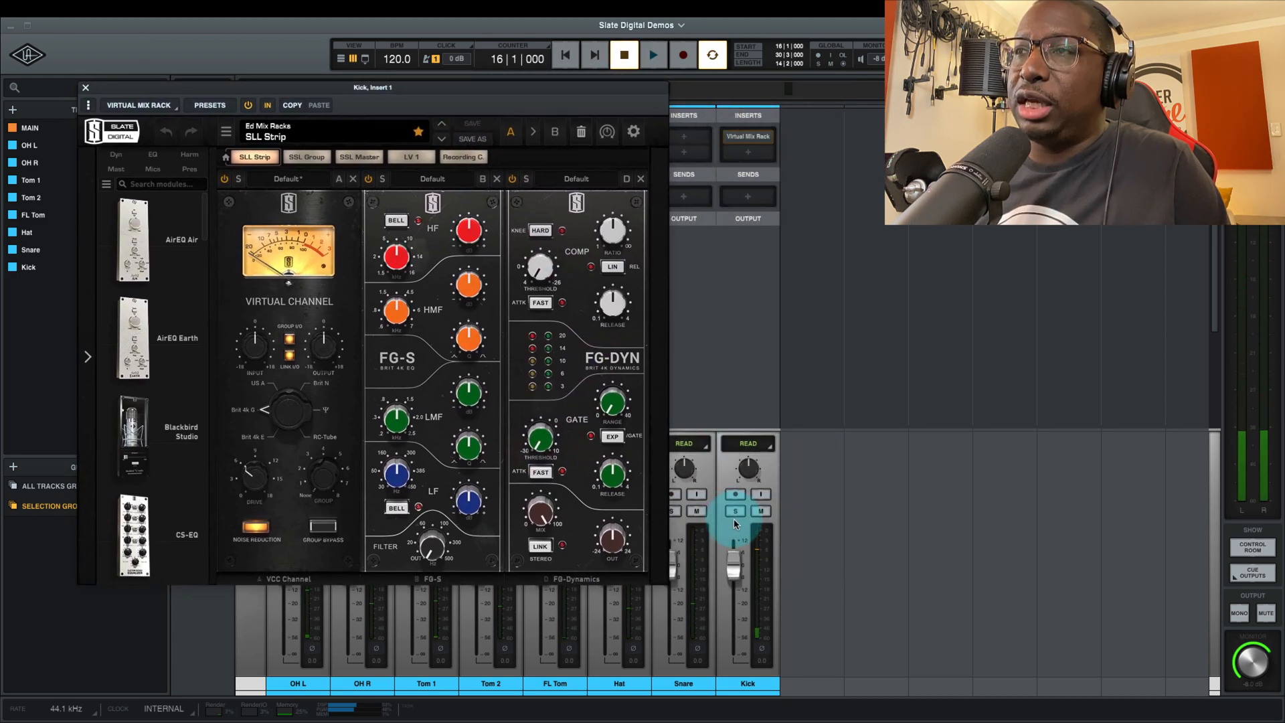
click(735, 512)
key(space)
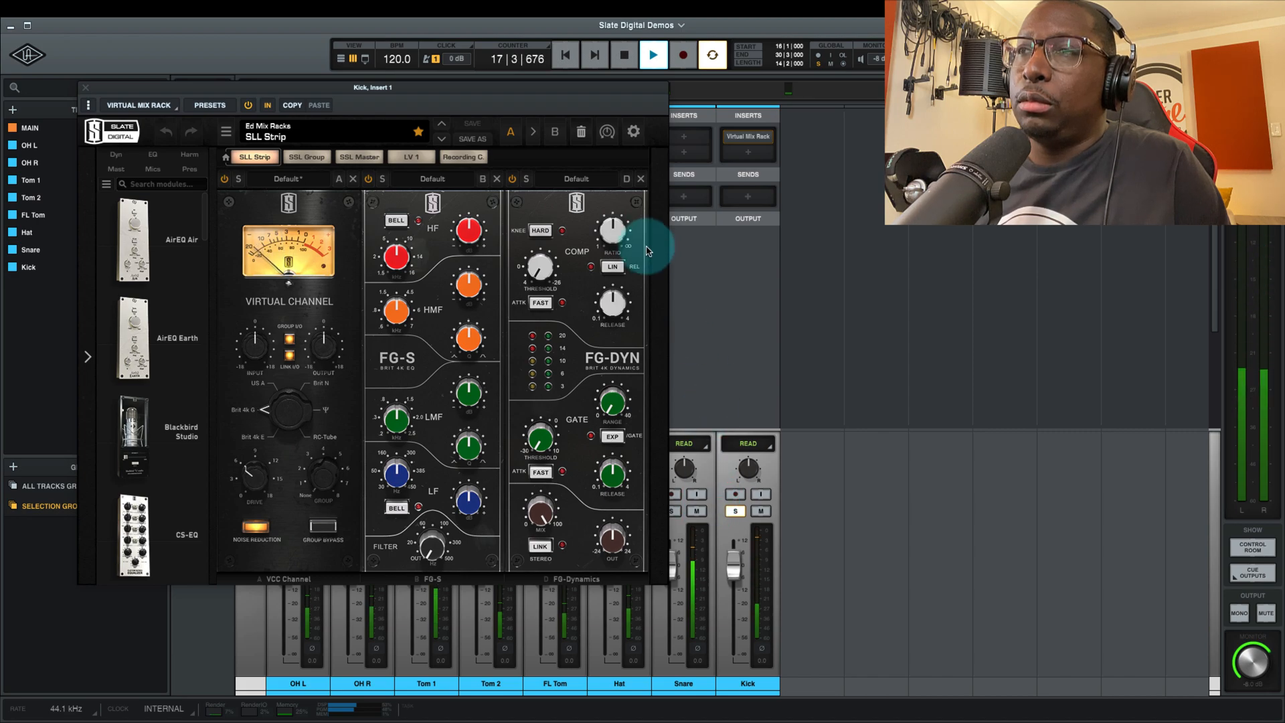
key(space)
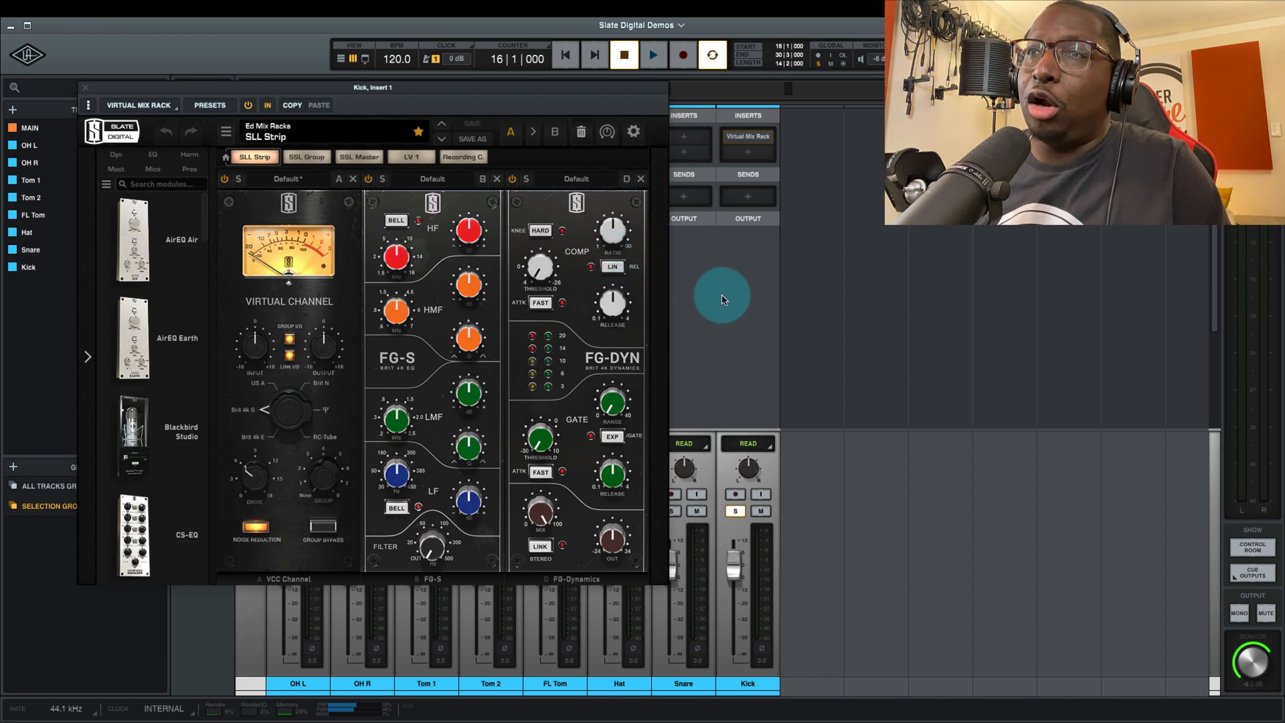
With the plug-in window repositioned, raise the FG-DYN gate range toward 40 and set the gate threshold to about 0.64 dB during playback
drag(462, 87, 725, 115)
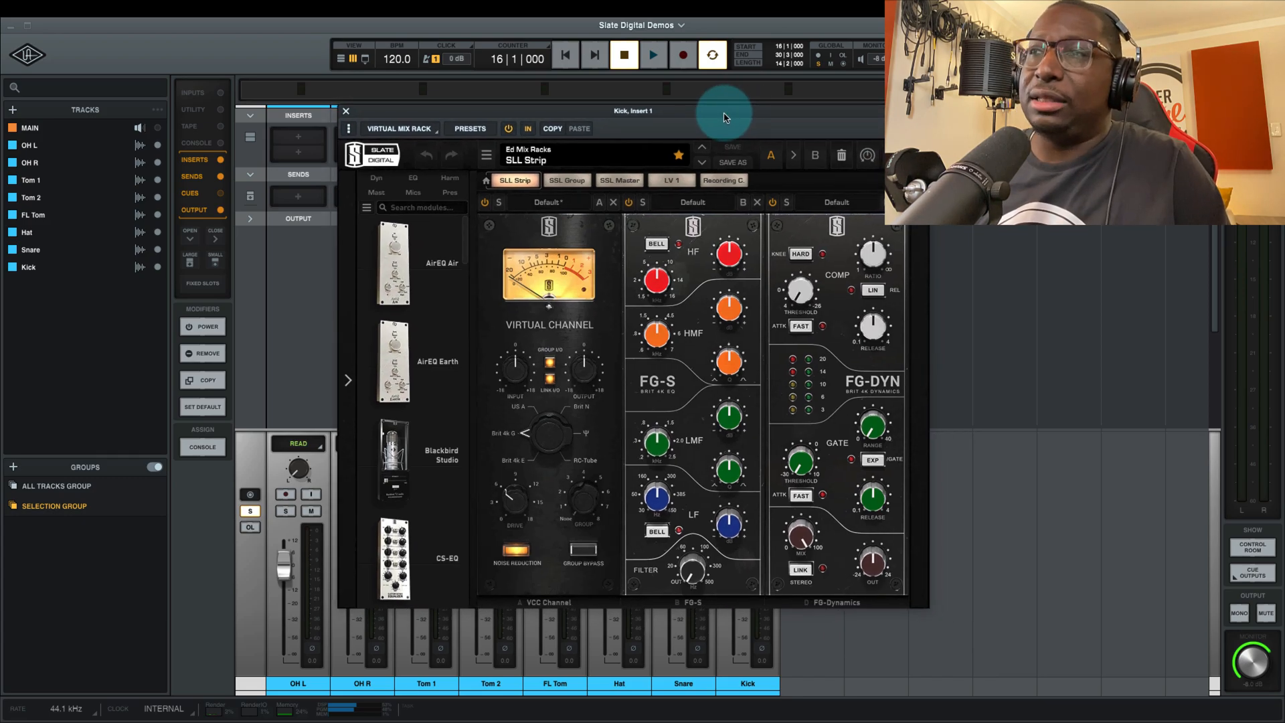
drag(712, 115, 667, 106)
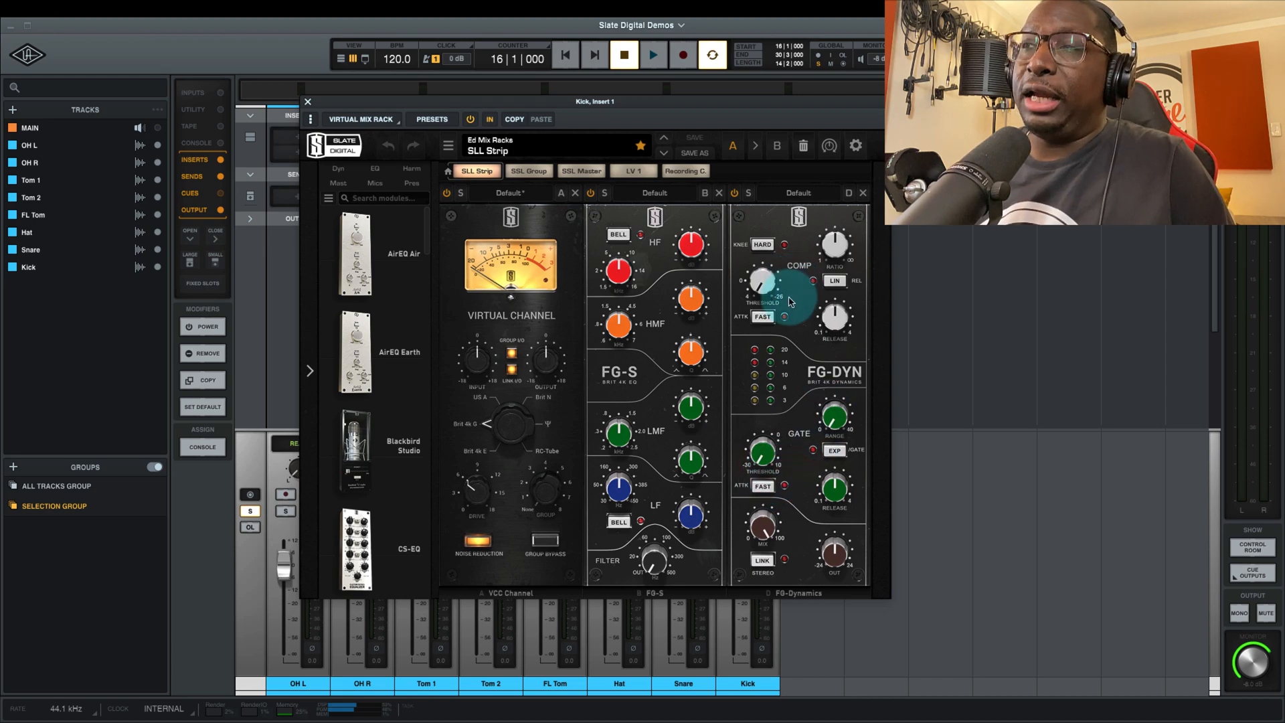
drag(836, 419, 883, 273)
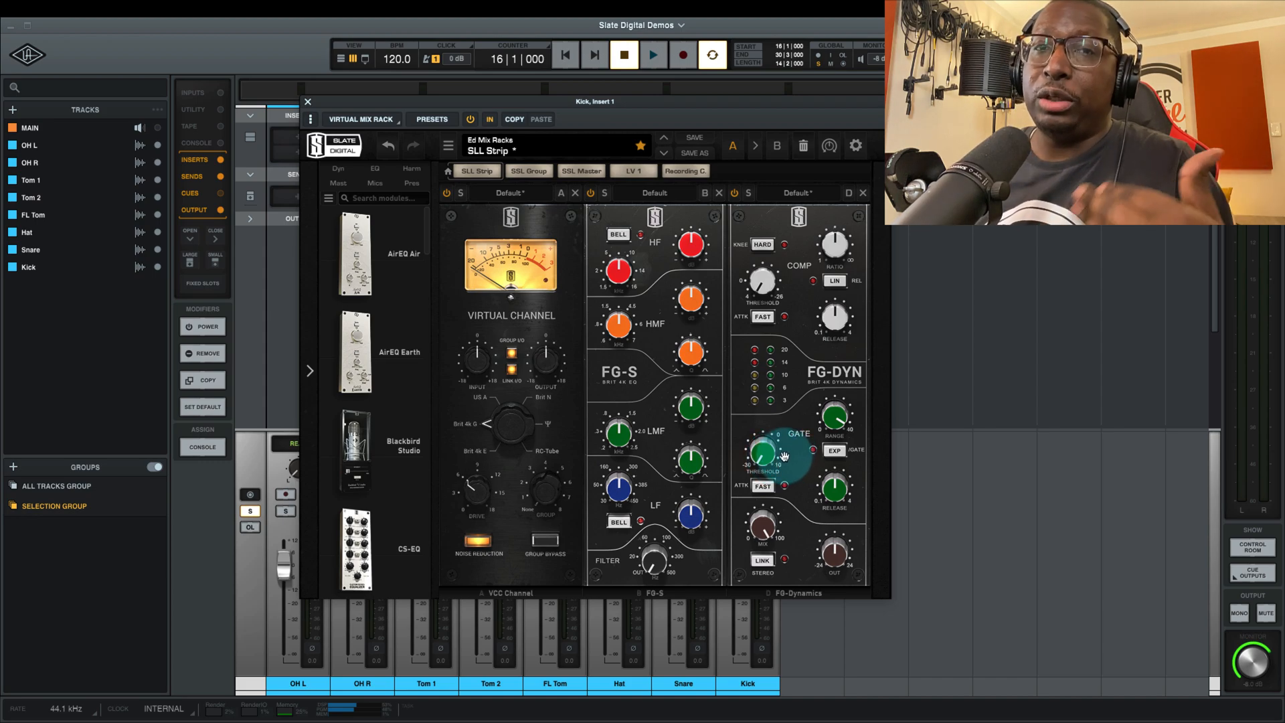
key(space)
drag(763, 464, 779, 387)
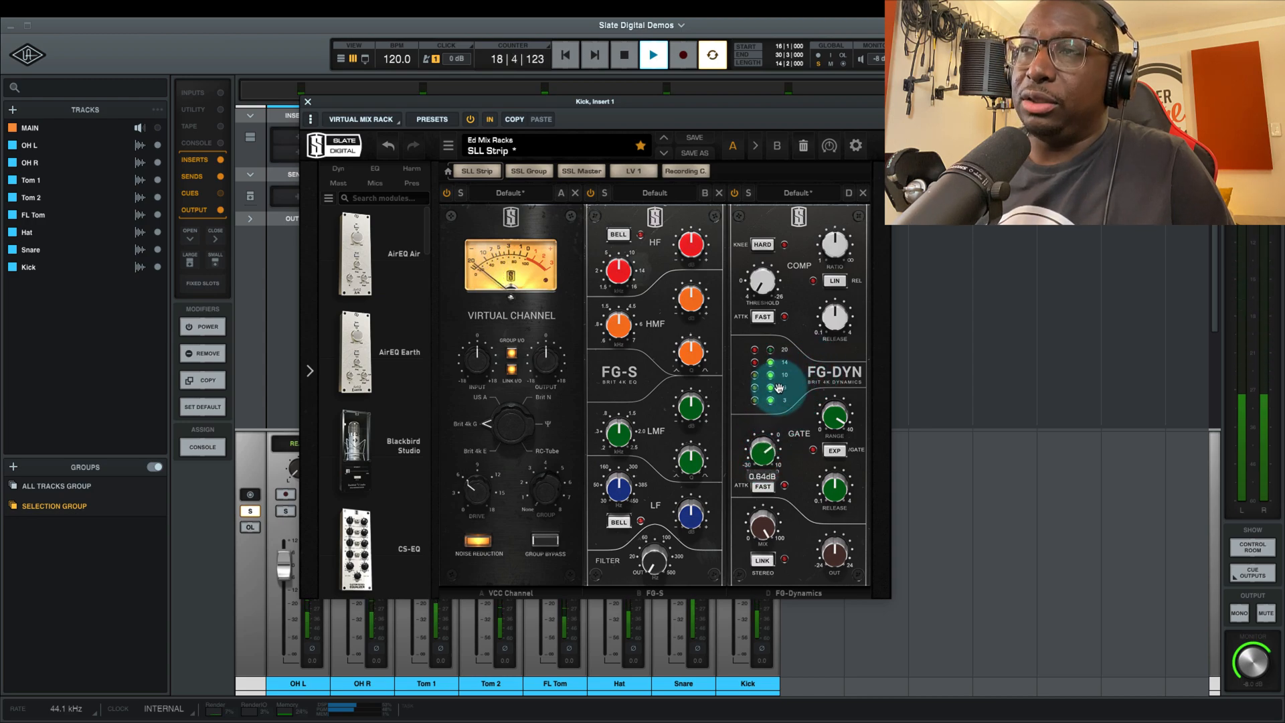
key(space)
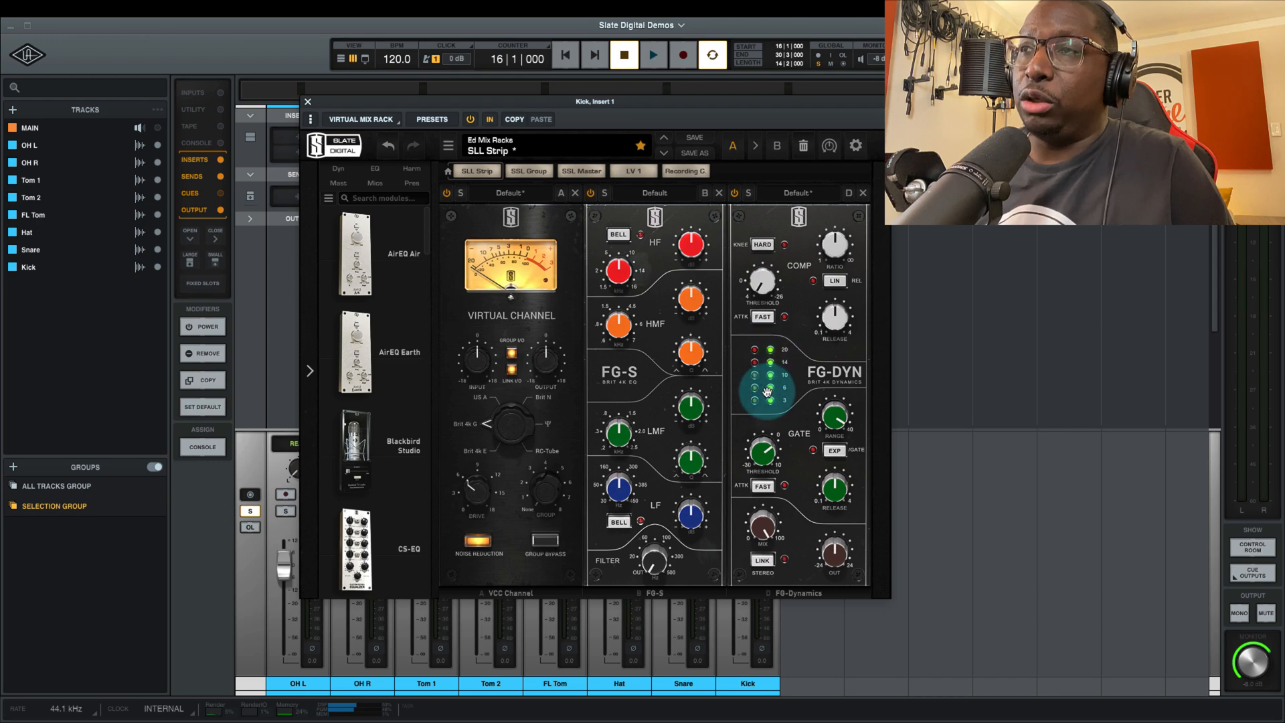
Raise the FG-DYN gate threshold further toward 10 dB while listening to the soloed Kick
key(space)
drag(761, 458, 796, 436)
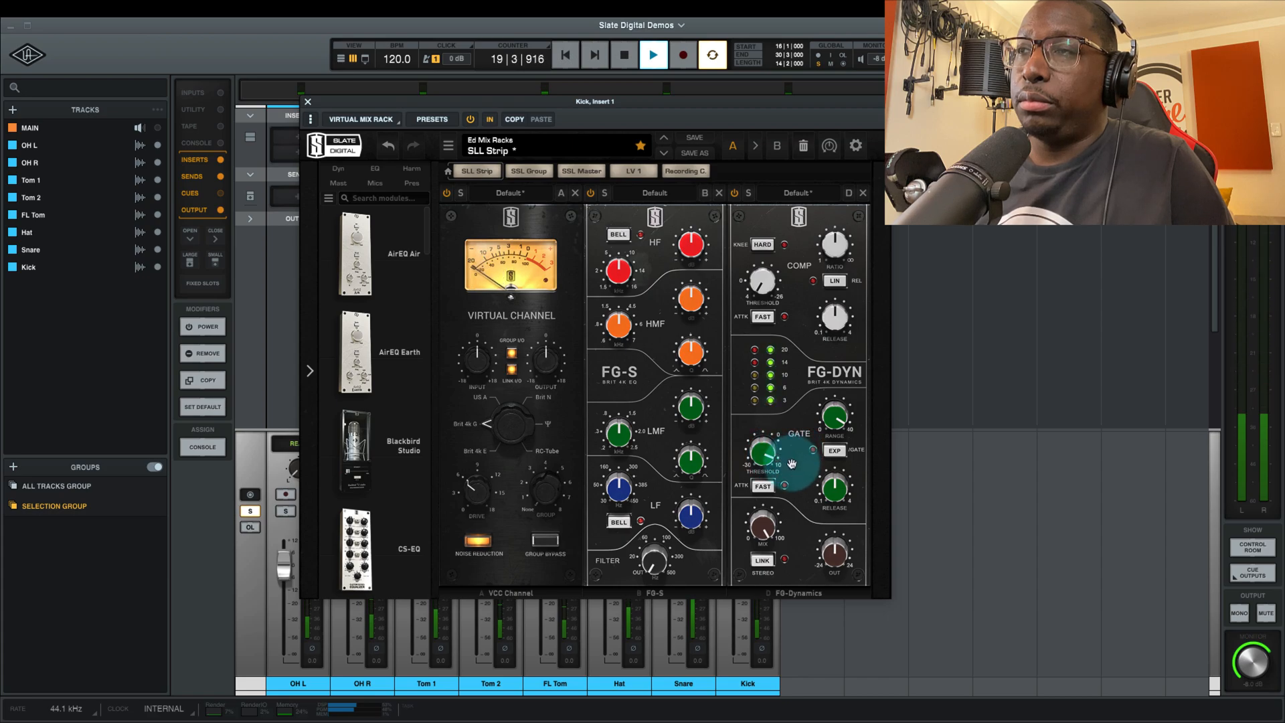
key(space)
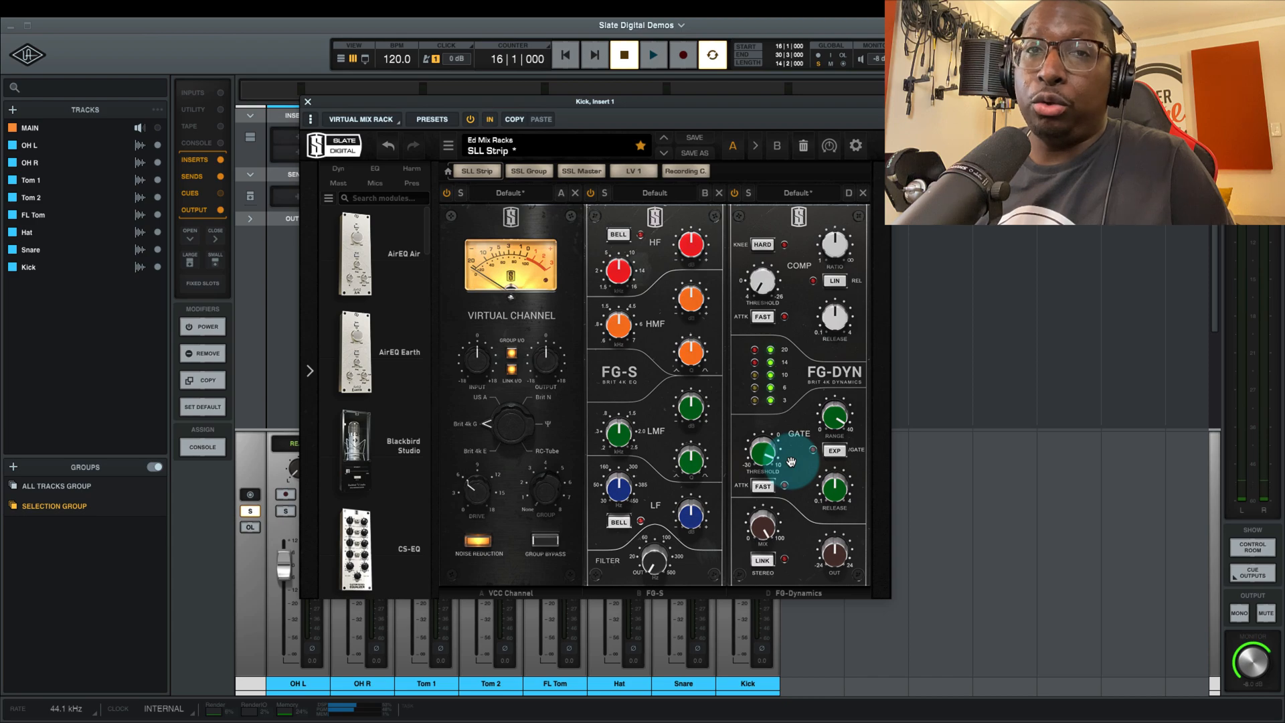
Compare the Kick with FG-DYN bypassed and enabled, and try the gate's fast attack
click(735, 193)
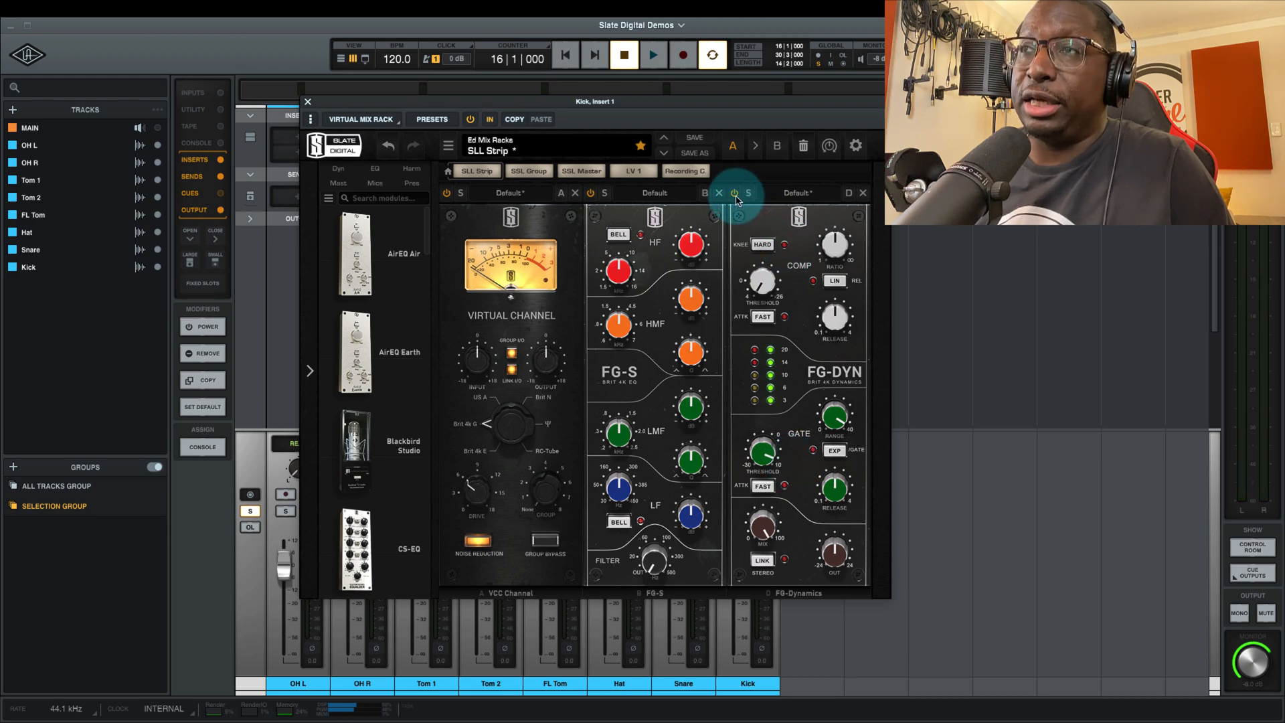
key(space)
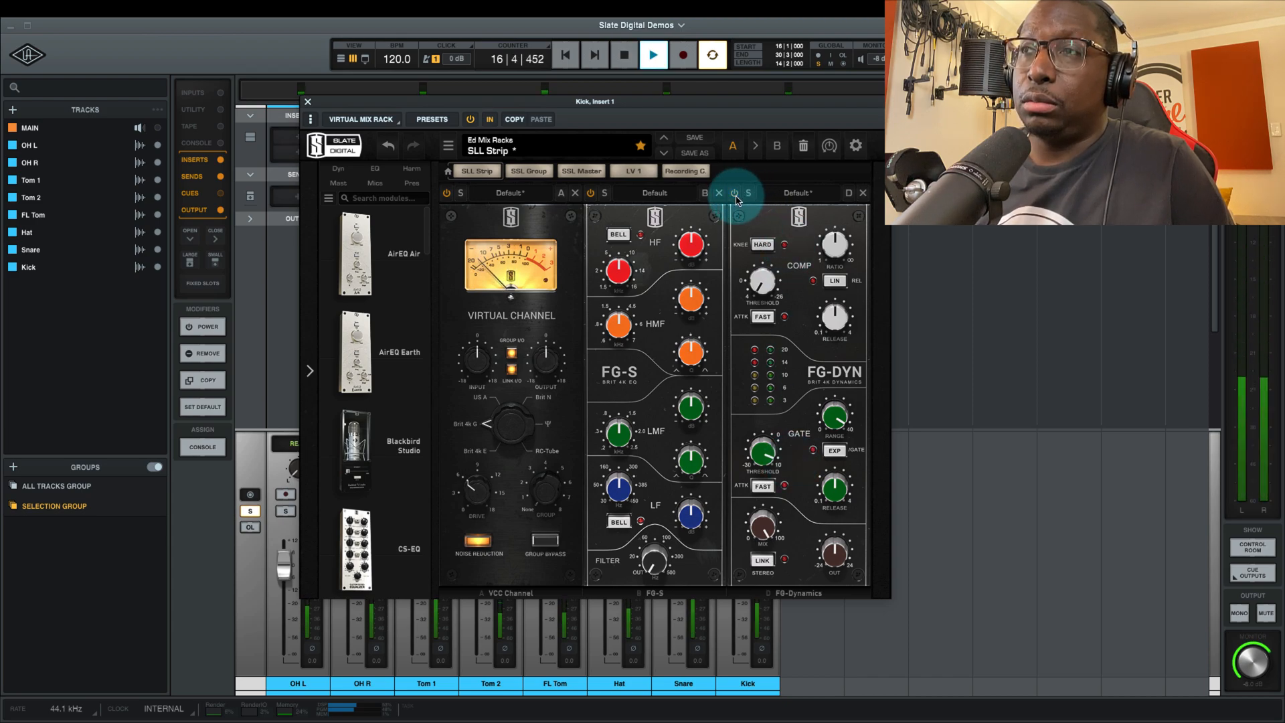
click(736, 194)
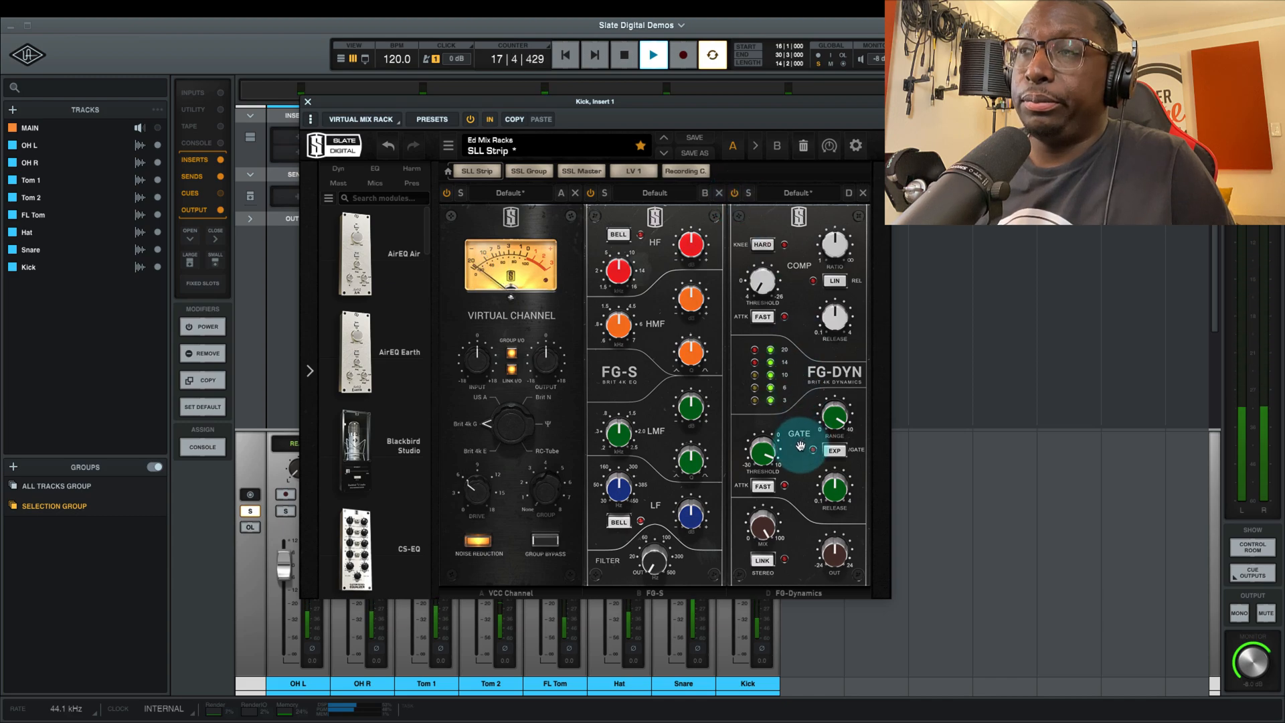
click(763, 487)
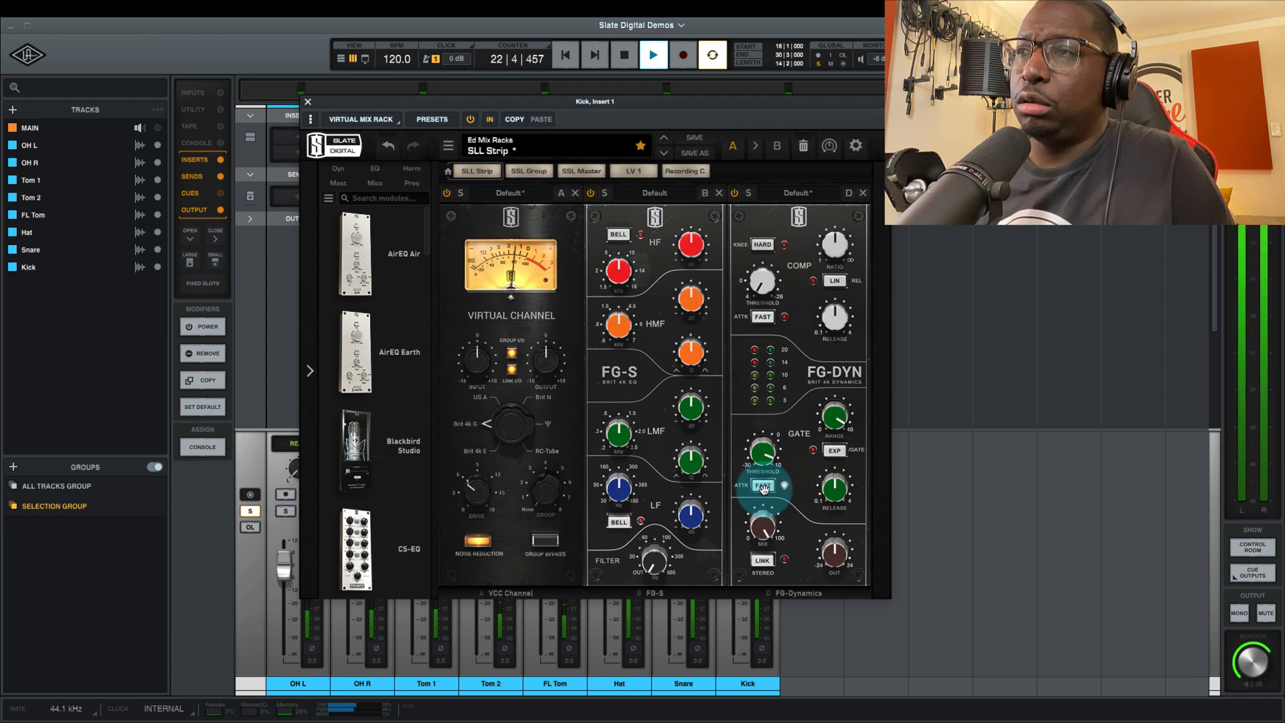
Shorten the FG-DYN gate release to about 0.21 s while listening to the Kick
mouse_move(831, 493)
drag(824, 493, 813, 492)
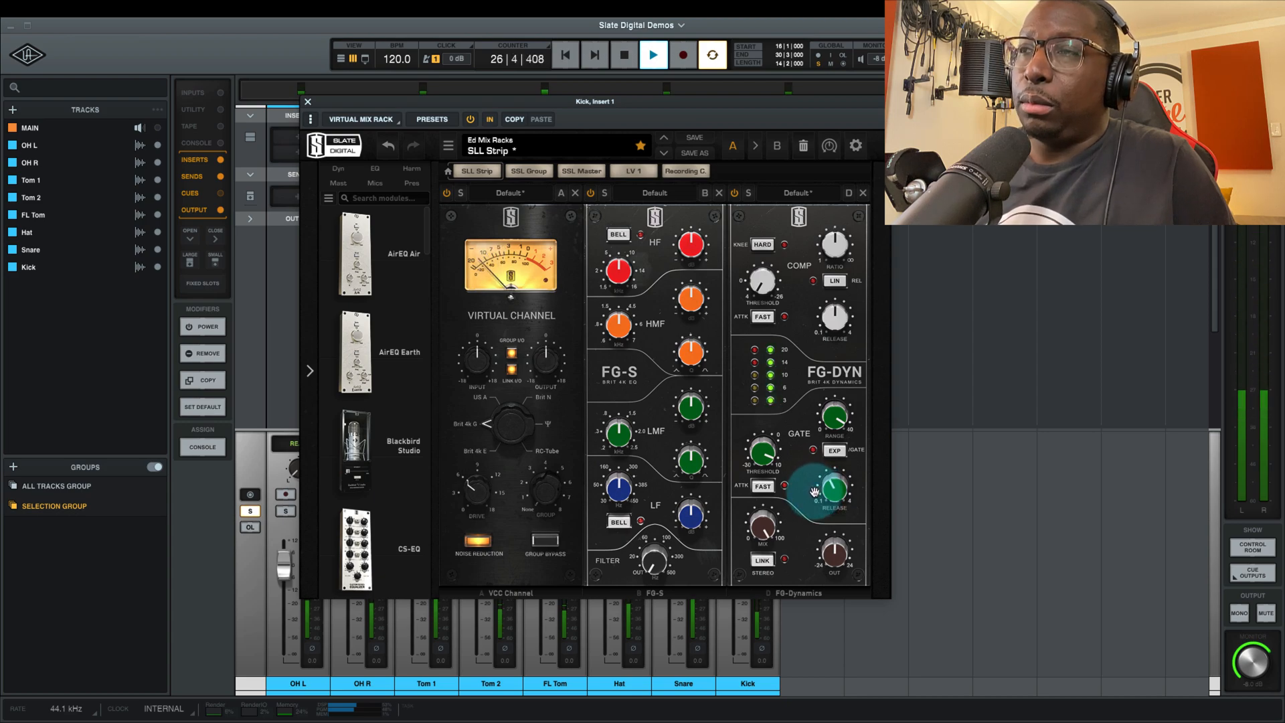
key(space)
mouse_move(832, 490)
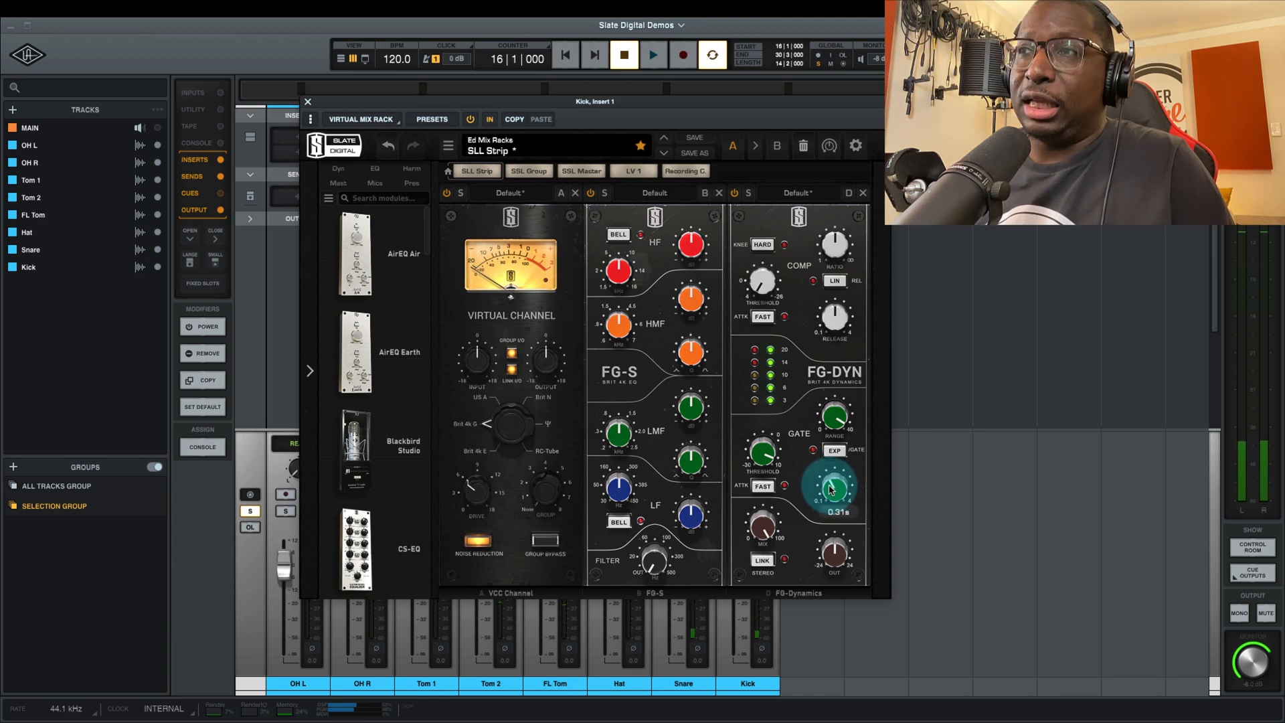
key(space)
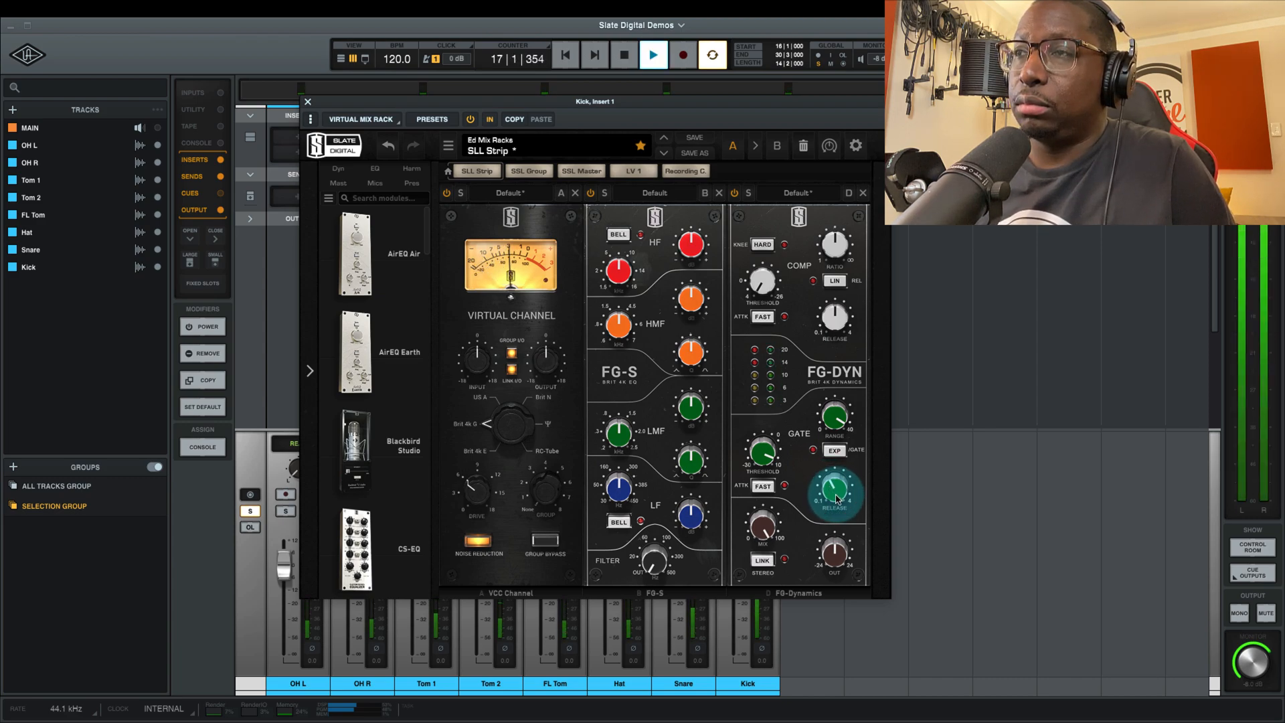
drag(829, 488, 811, 488)
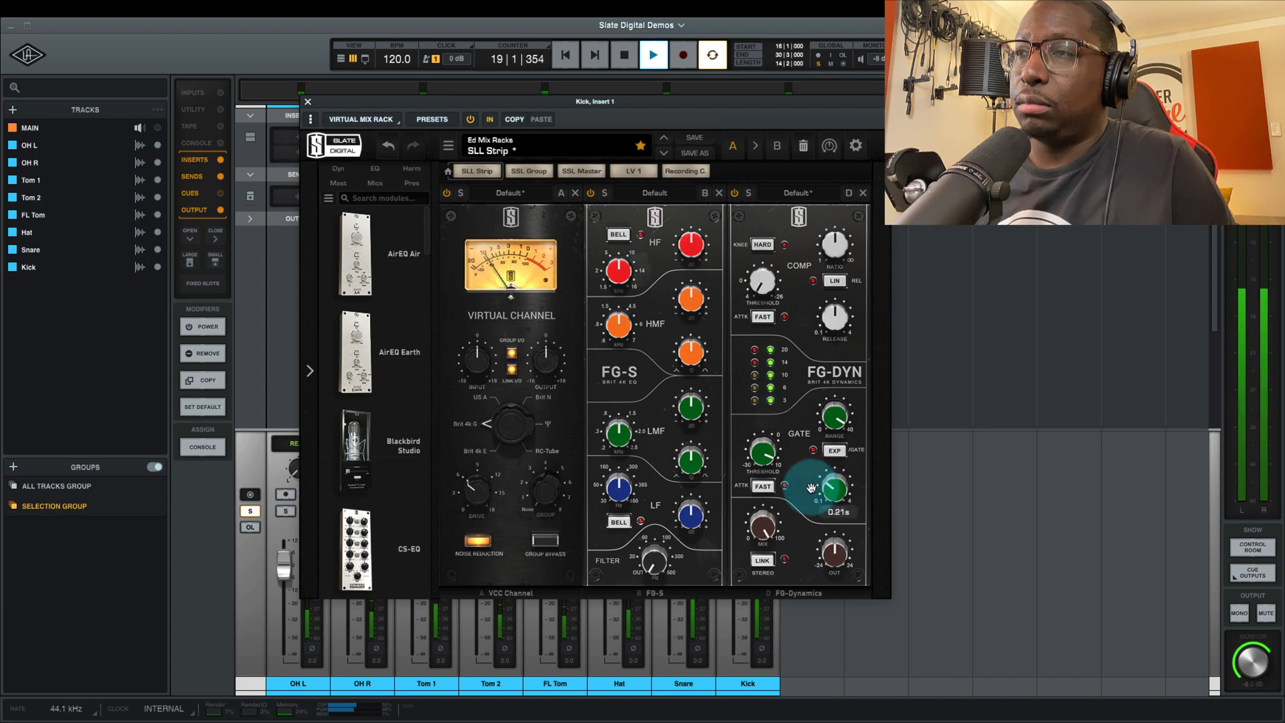
key(space)
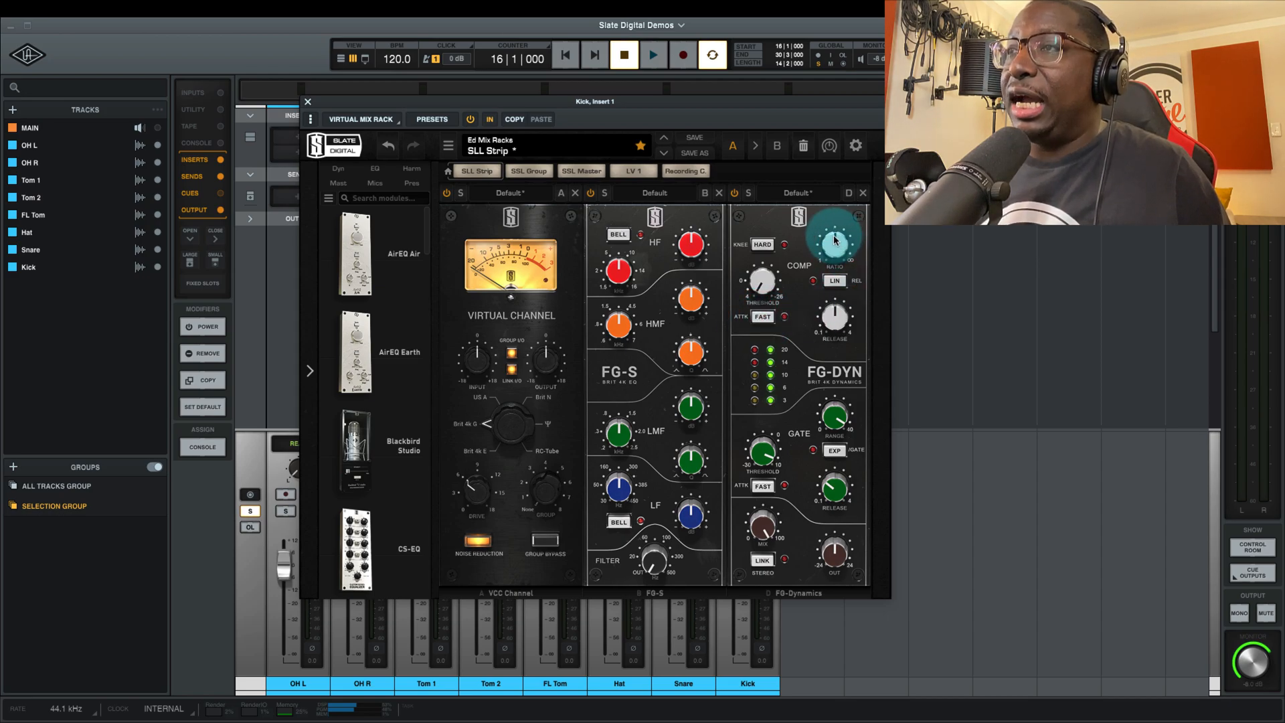
Set the FG-DYN compressor threshold to -26.0 dB while playing the soloed Kick
mouse_move(840, 249)
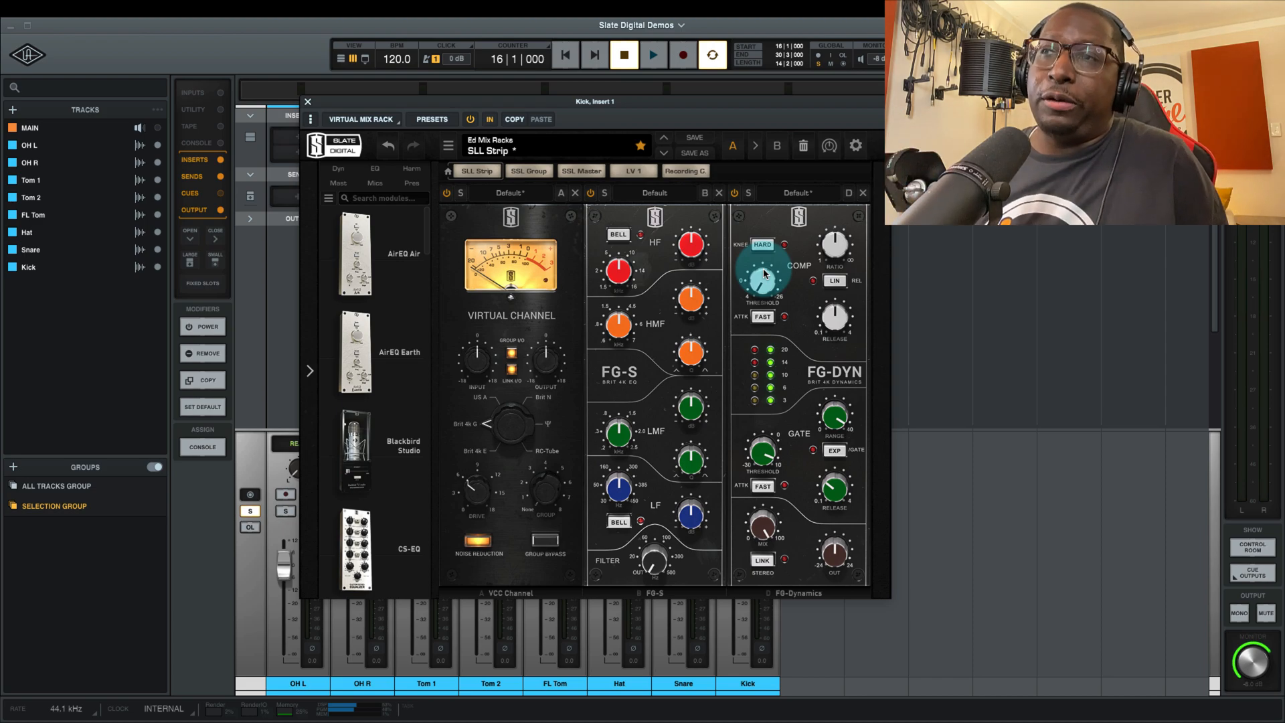
drag(764, 274, 803, 297)
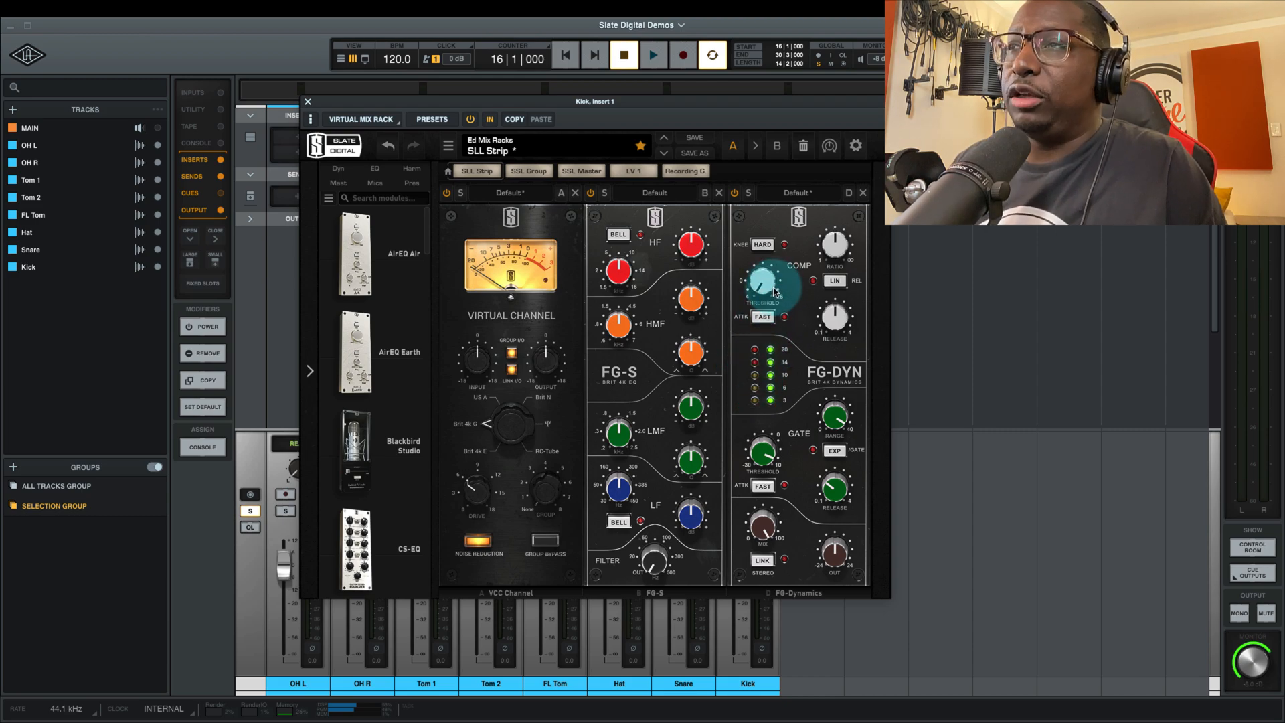
key(space)
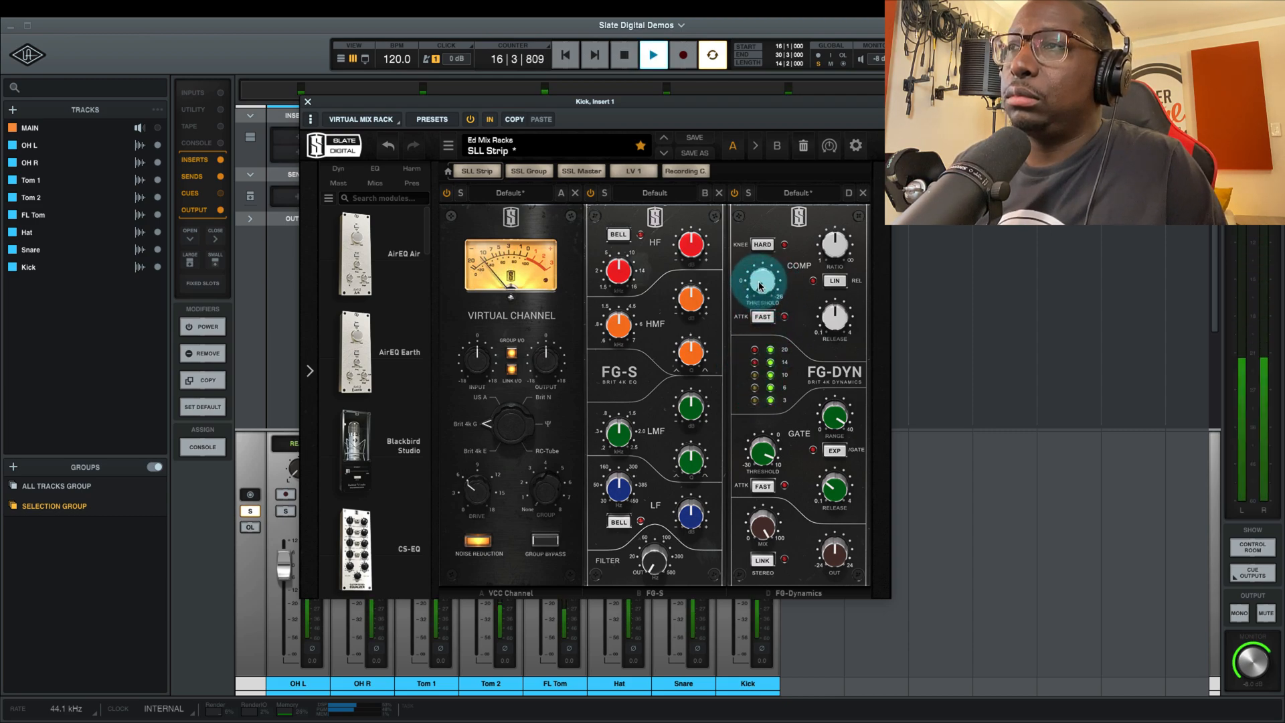
drag(760, 286, 874, 259)
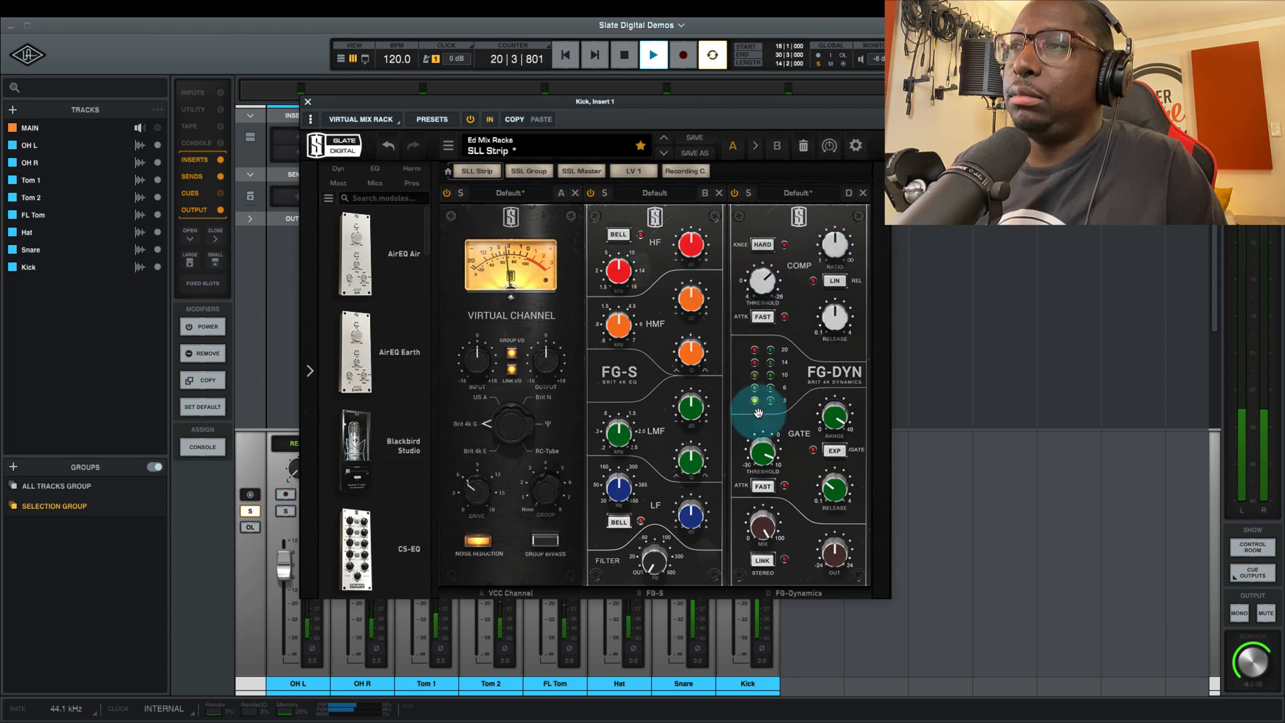
key(space)
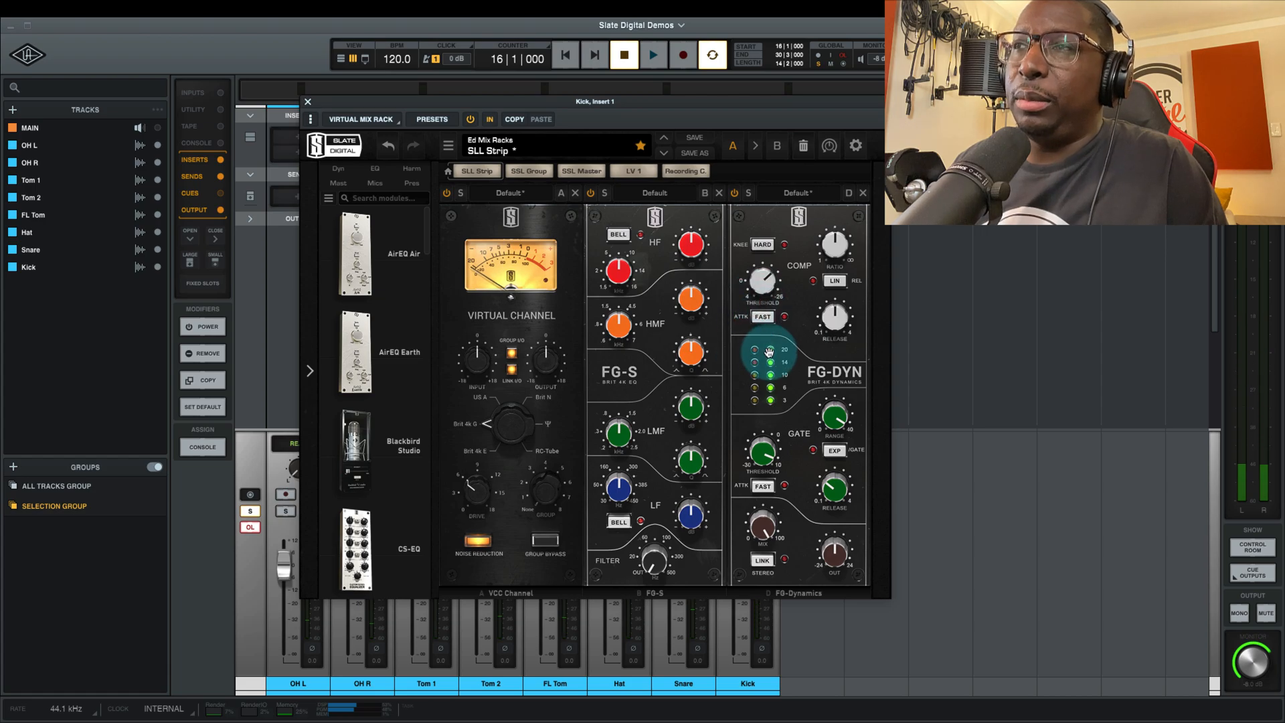
key(space)
drag(765, 282, 793, 271)
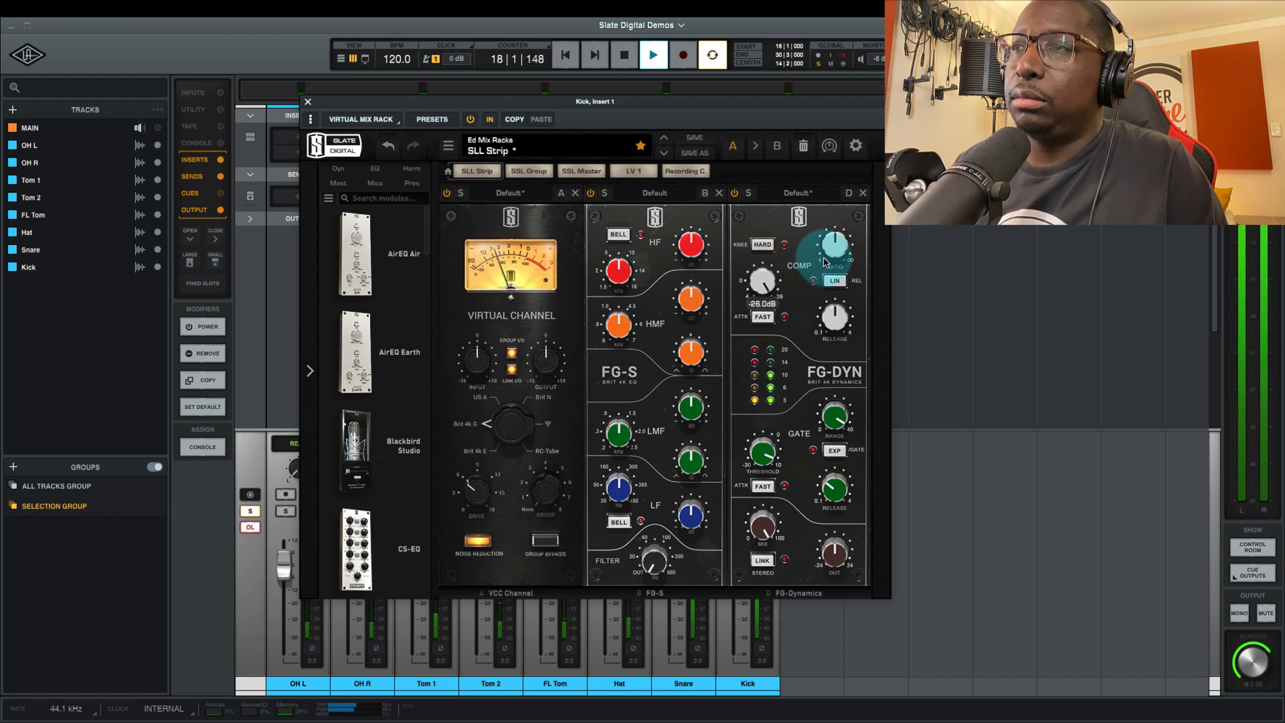
Raise the FG-DYN compressor threshold to about -16.7 dB and replay the soloed Kick
drag(790, 278, 788, 285)
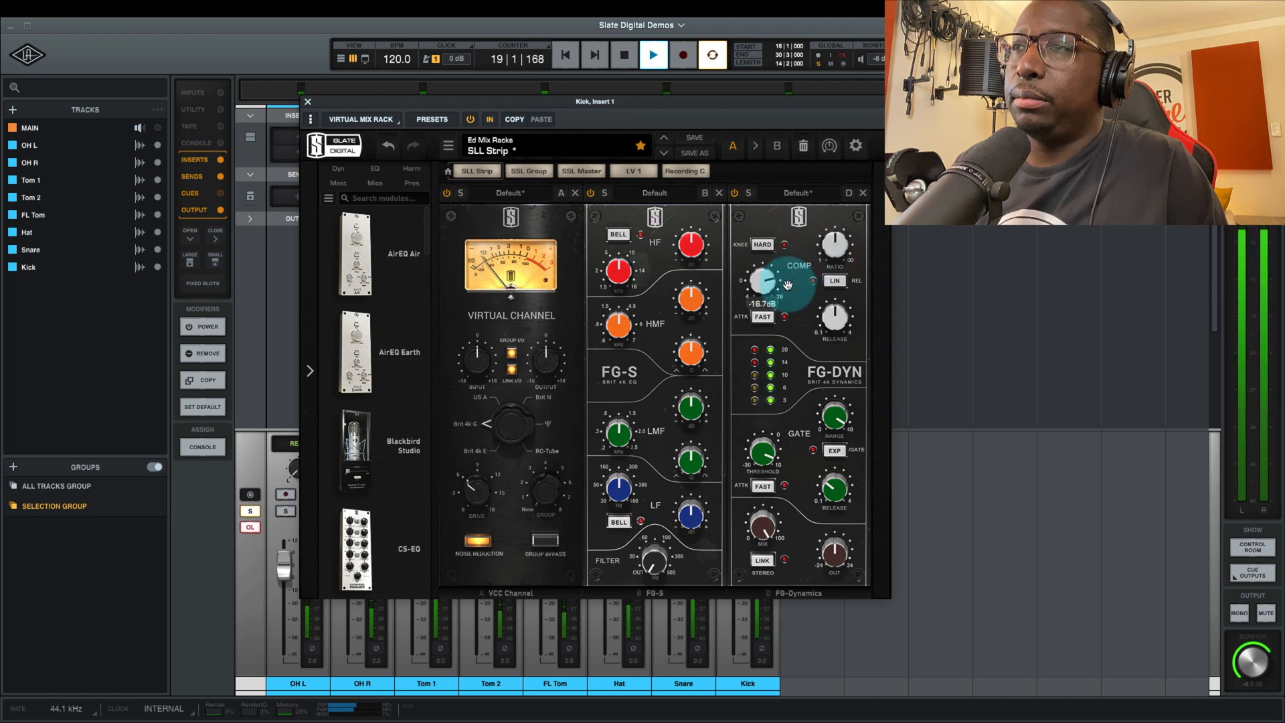
key(space)
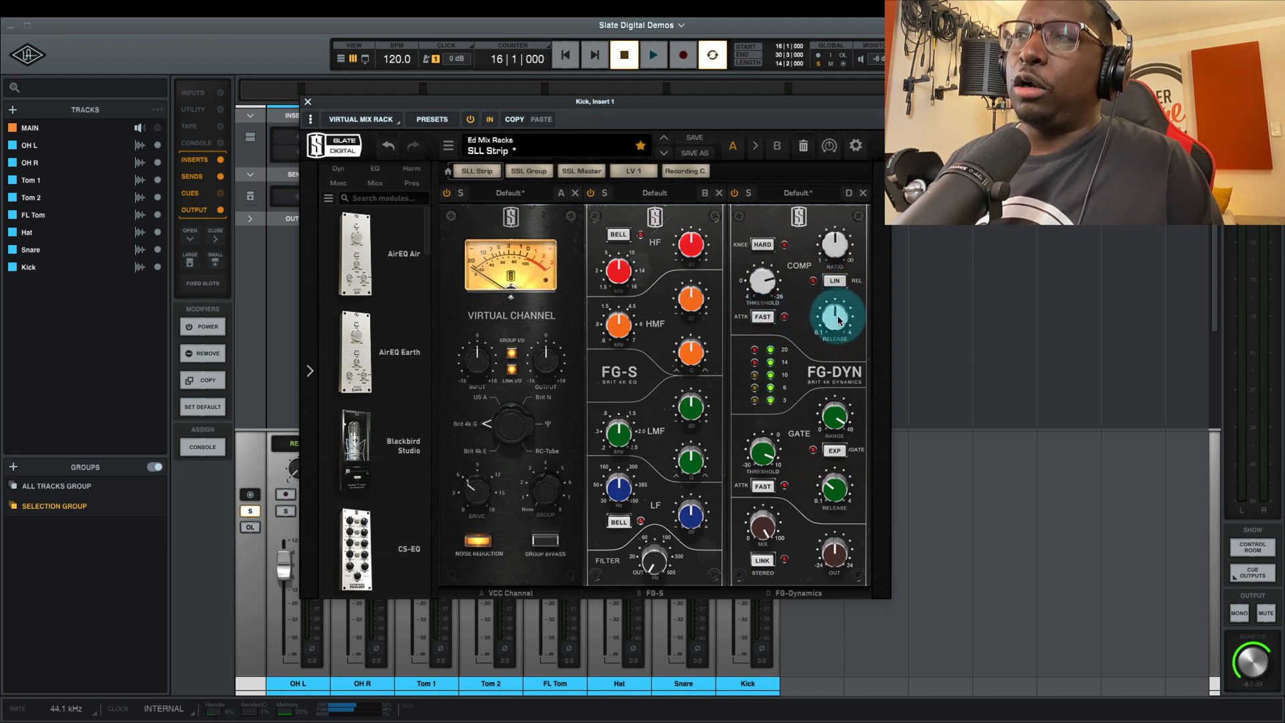
key(space)
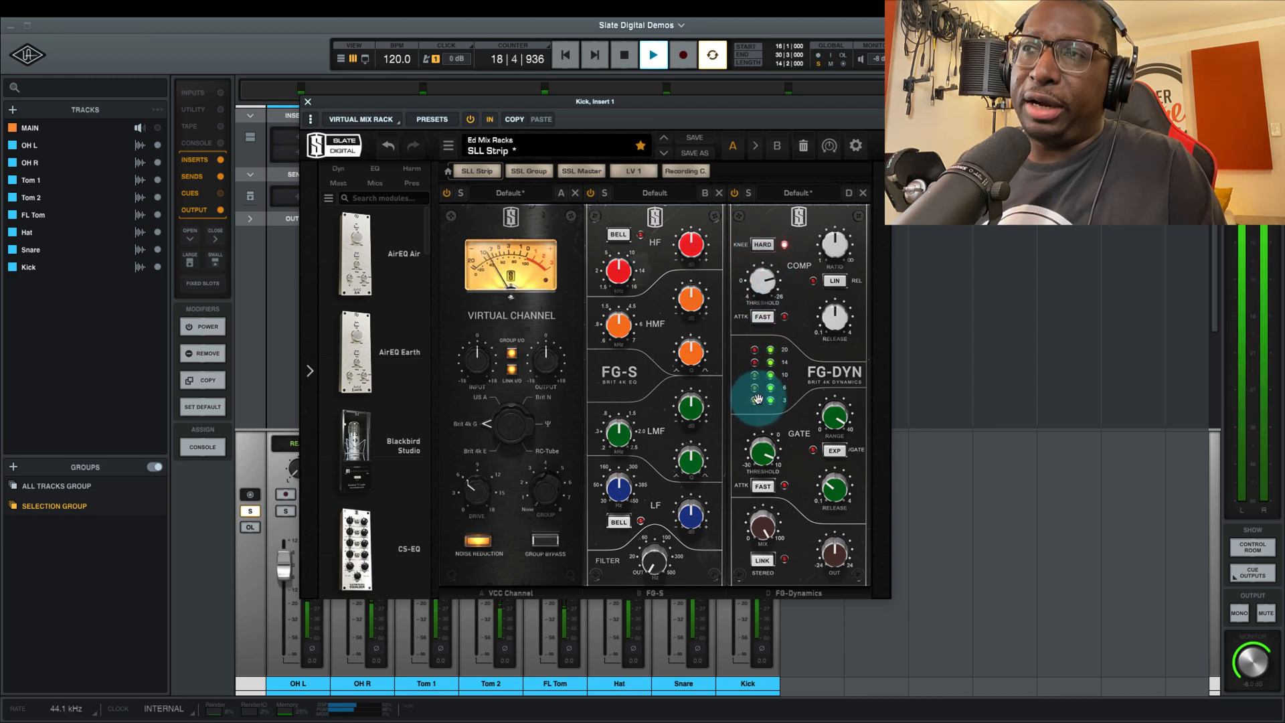
Compare the Kick with the FG-DYN compressor's hard knee off and on, leaving Hard enabled
click(767, 251)
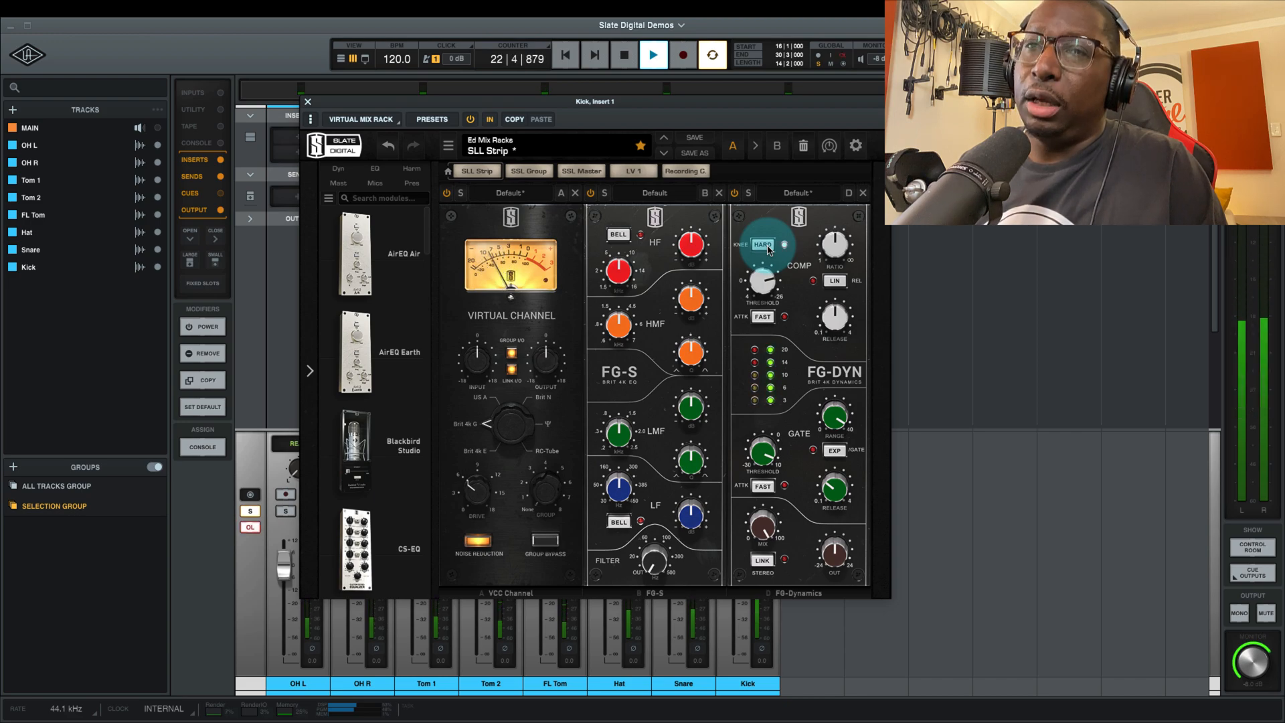
key(space)
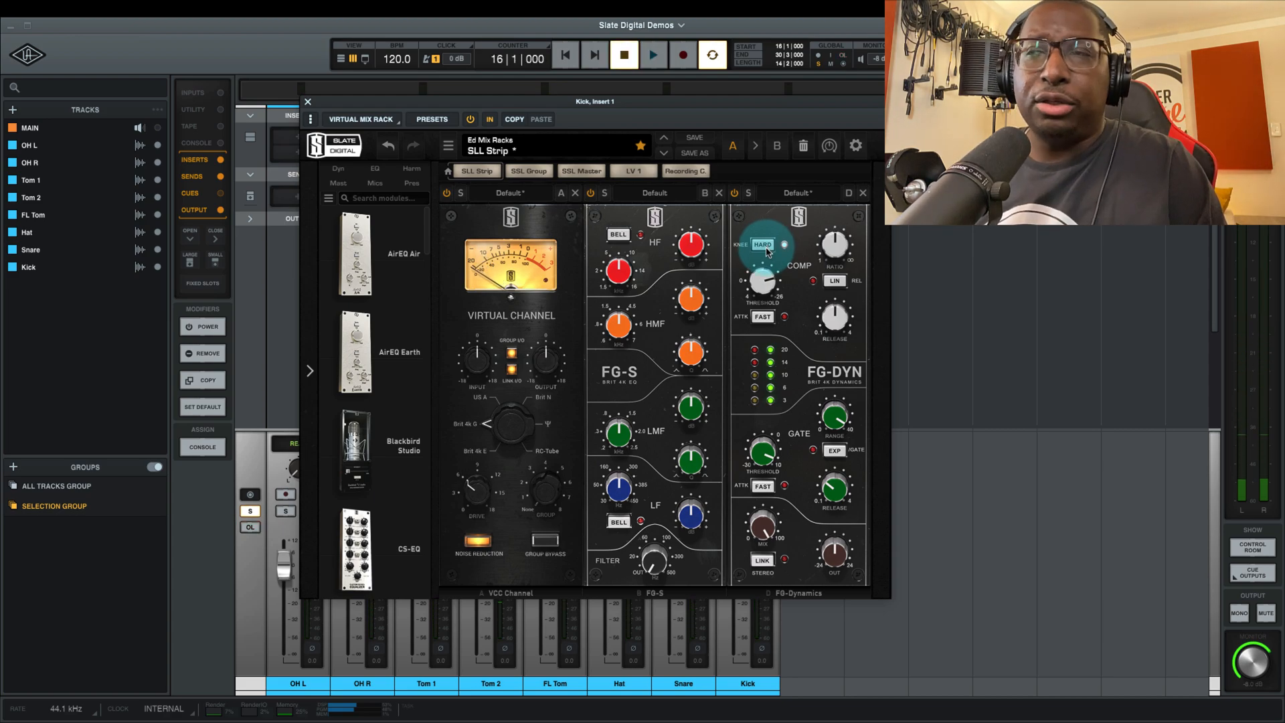
key(space)
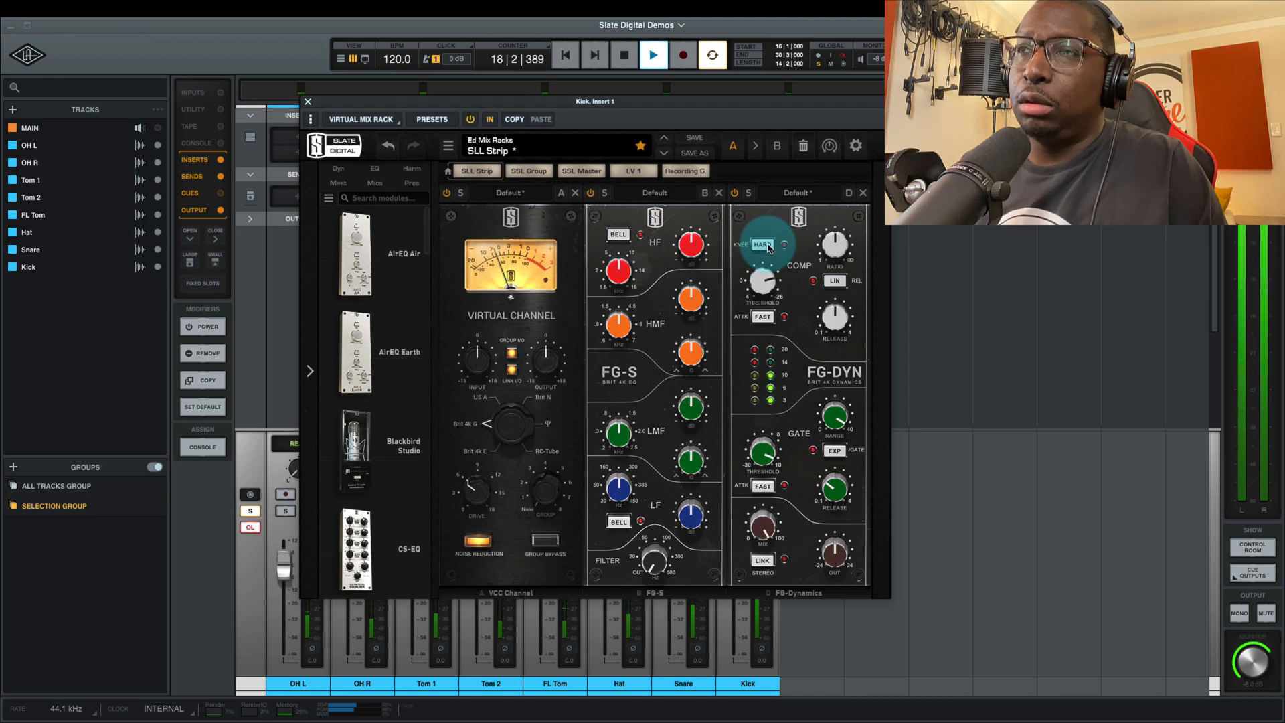
key(space)
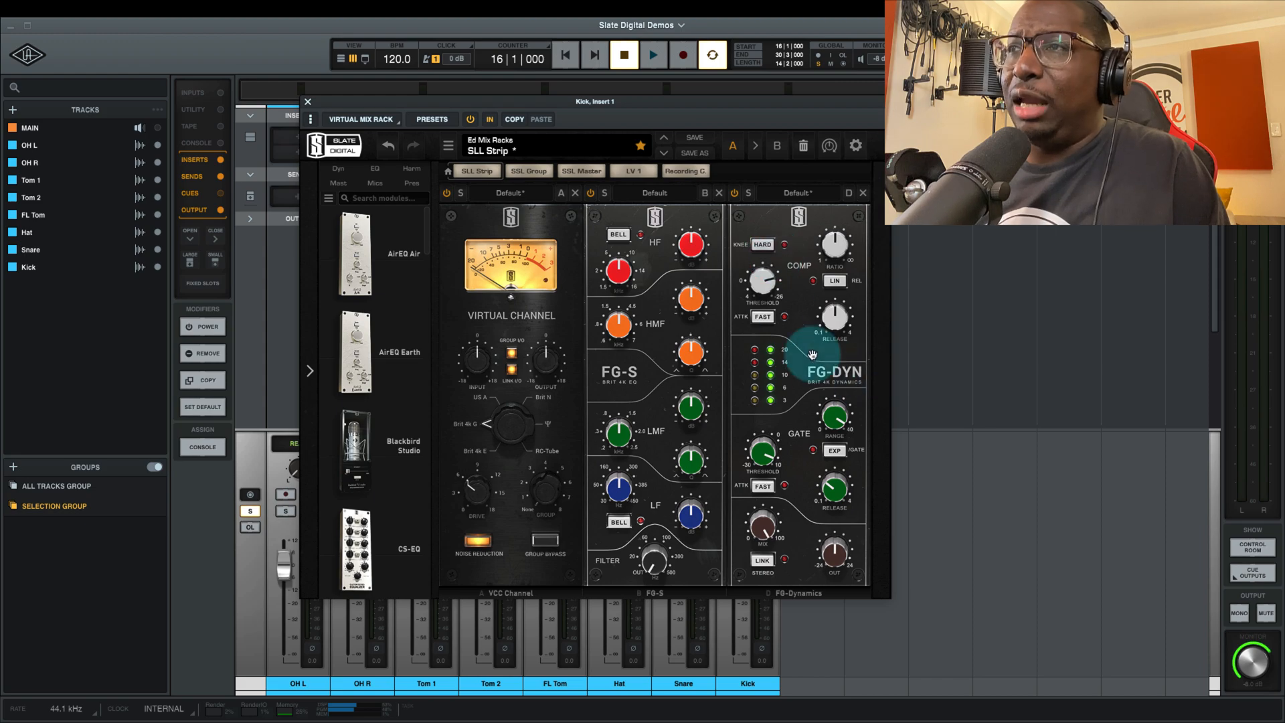
key(space)
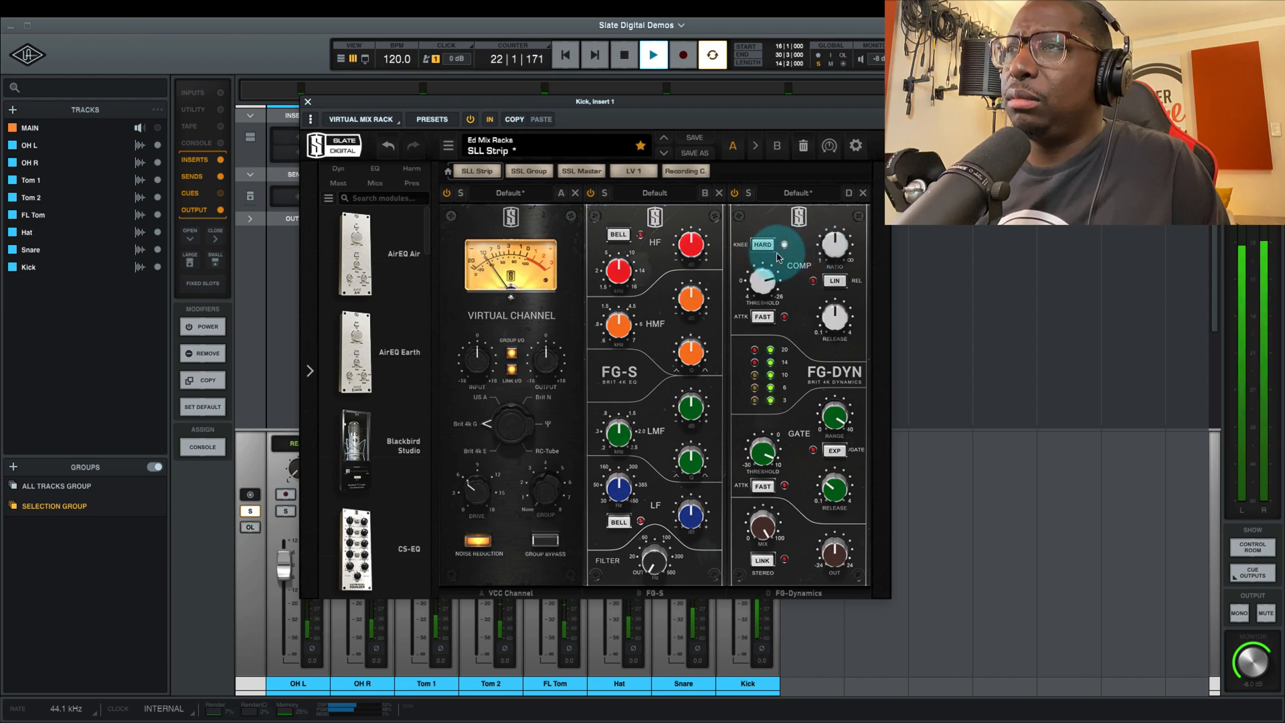
Fine-tune the FG-DYN compressor threshold and shorten the compressor release to about 0.13 s while listening to the Kick
mouse_move(764, 282)
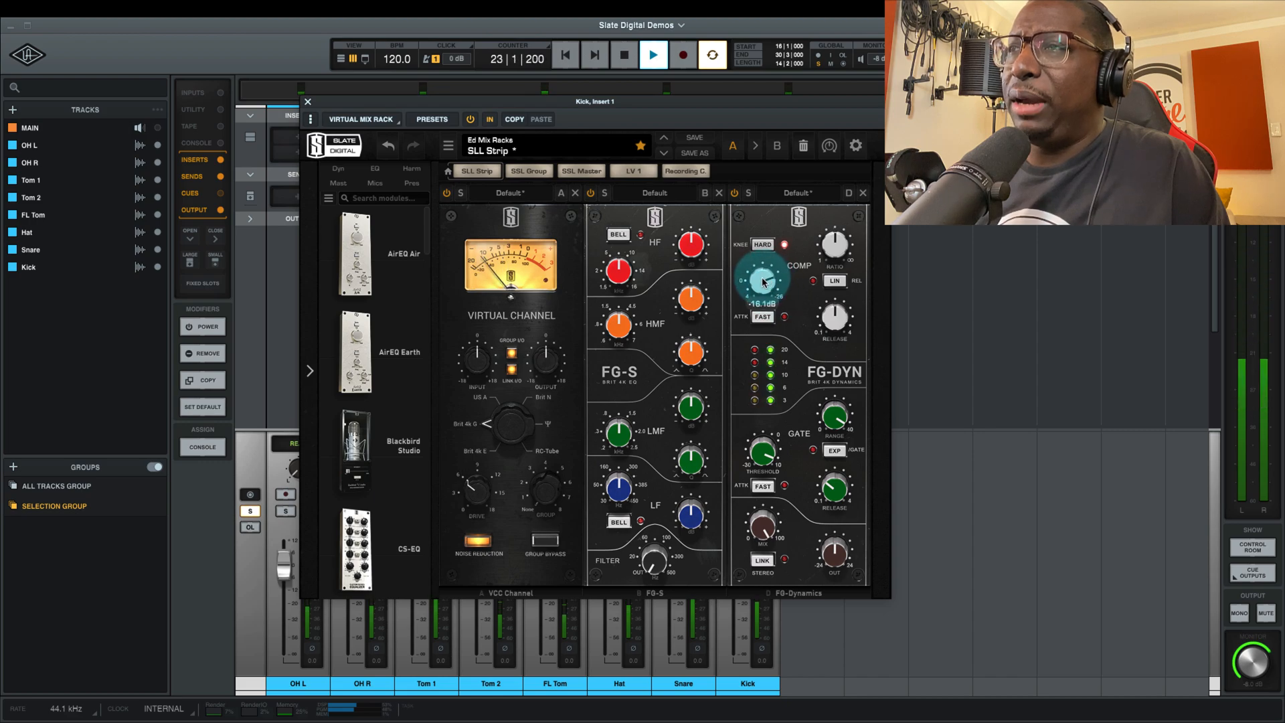
drag(758, 282, 756, 284)
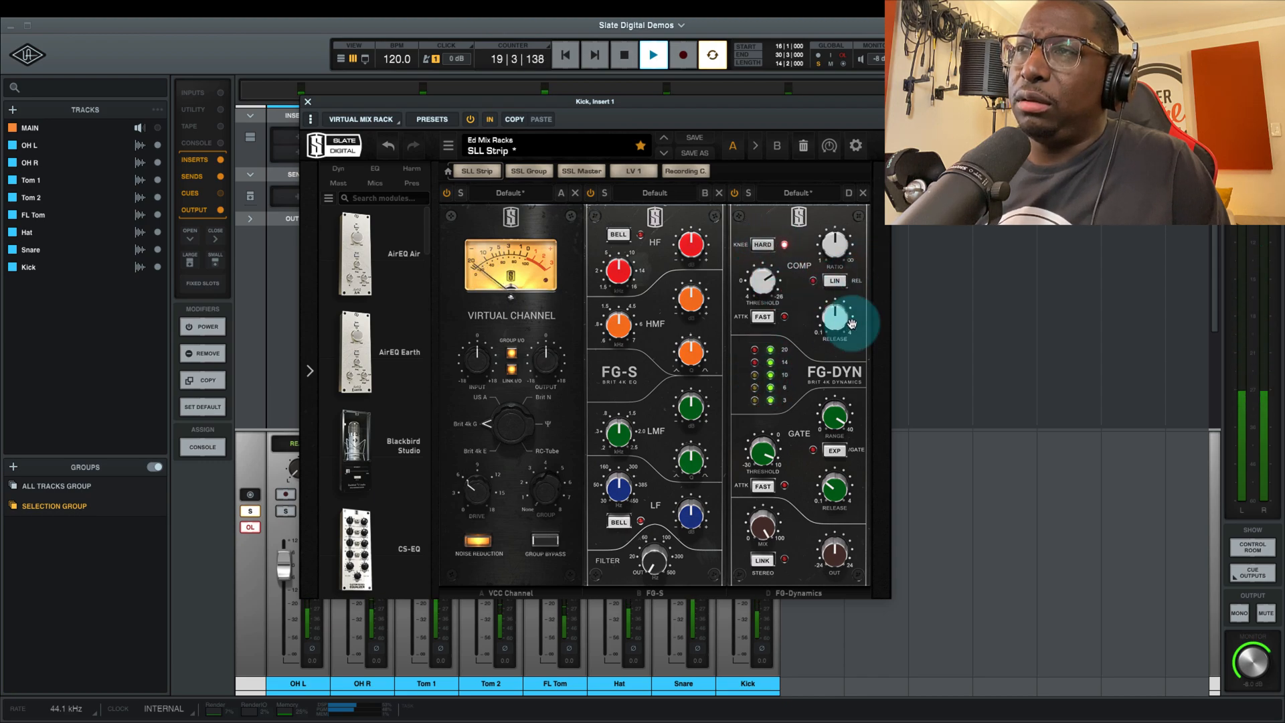
mouse_move(834, 323)
drag(834, 323, 828, 373)
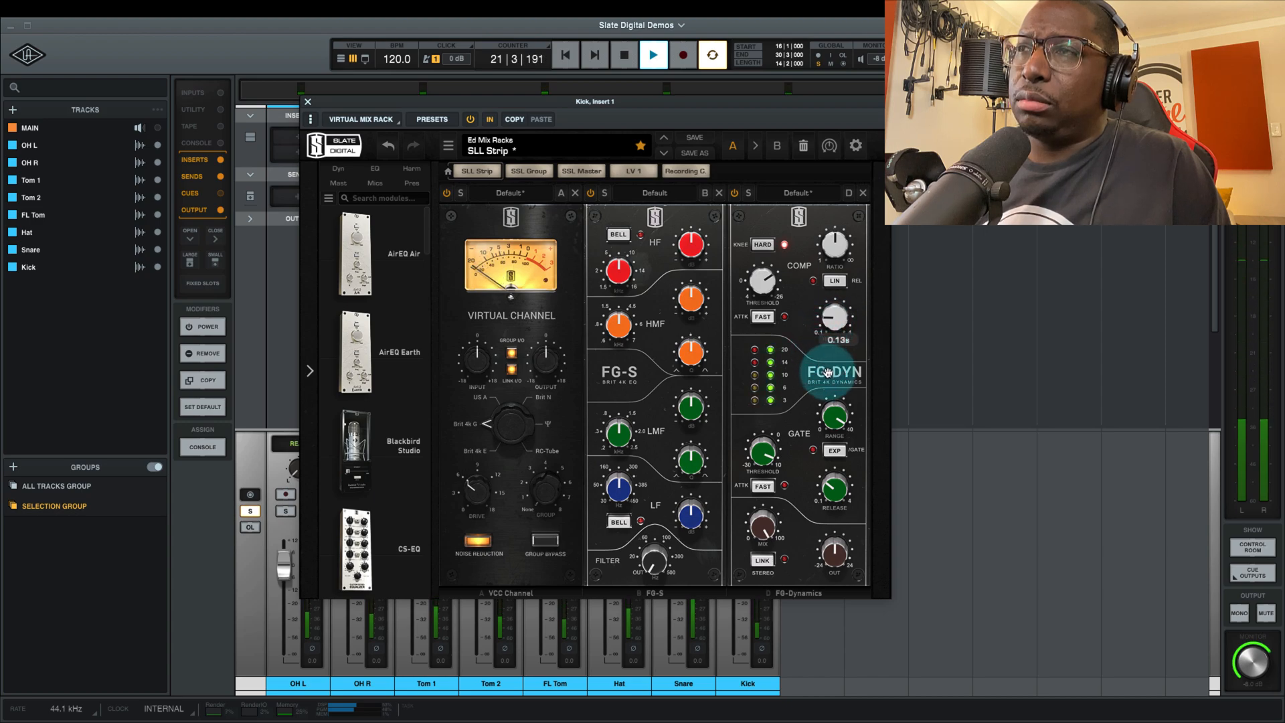
key(space)
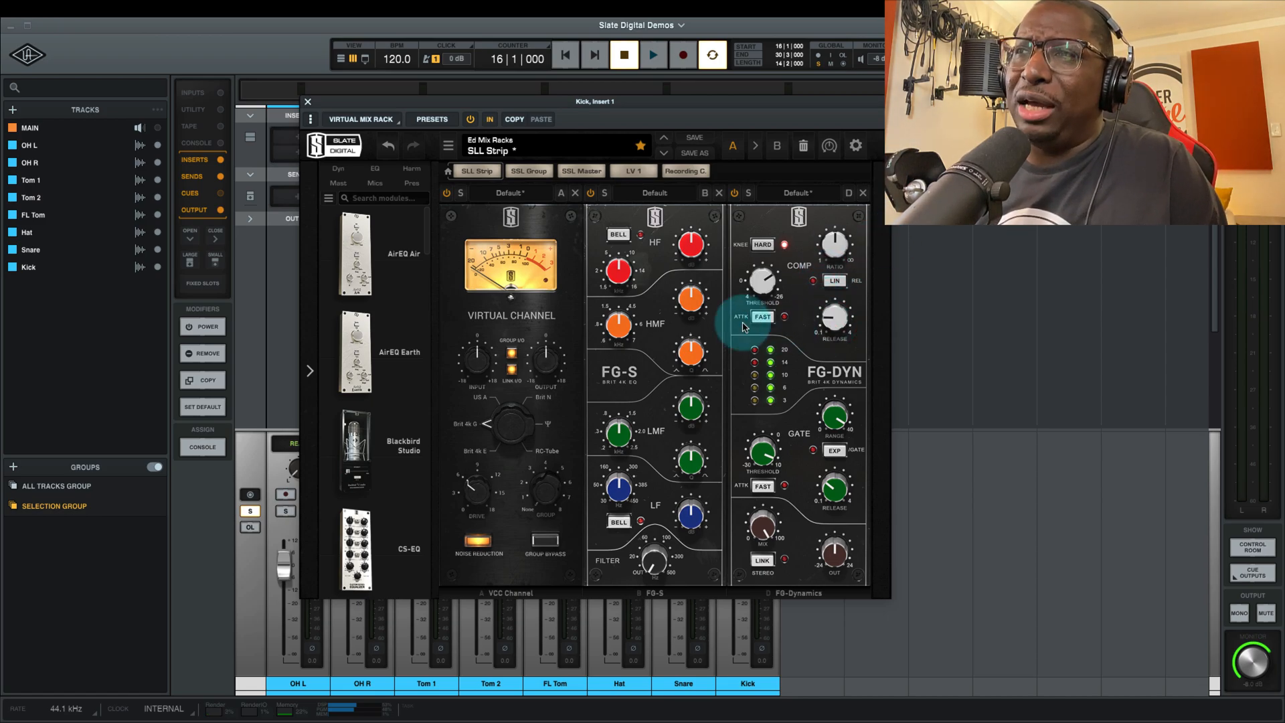
Sweep the FG-DYN compressor release on the playing Kick and leave it slightly longer
key(space)
mouse_move(830, 337)
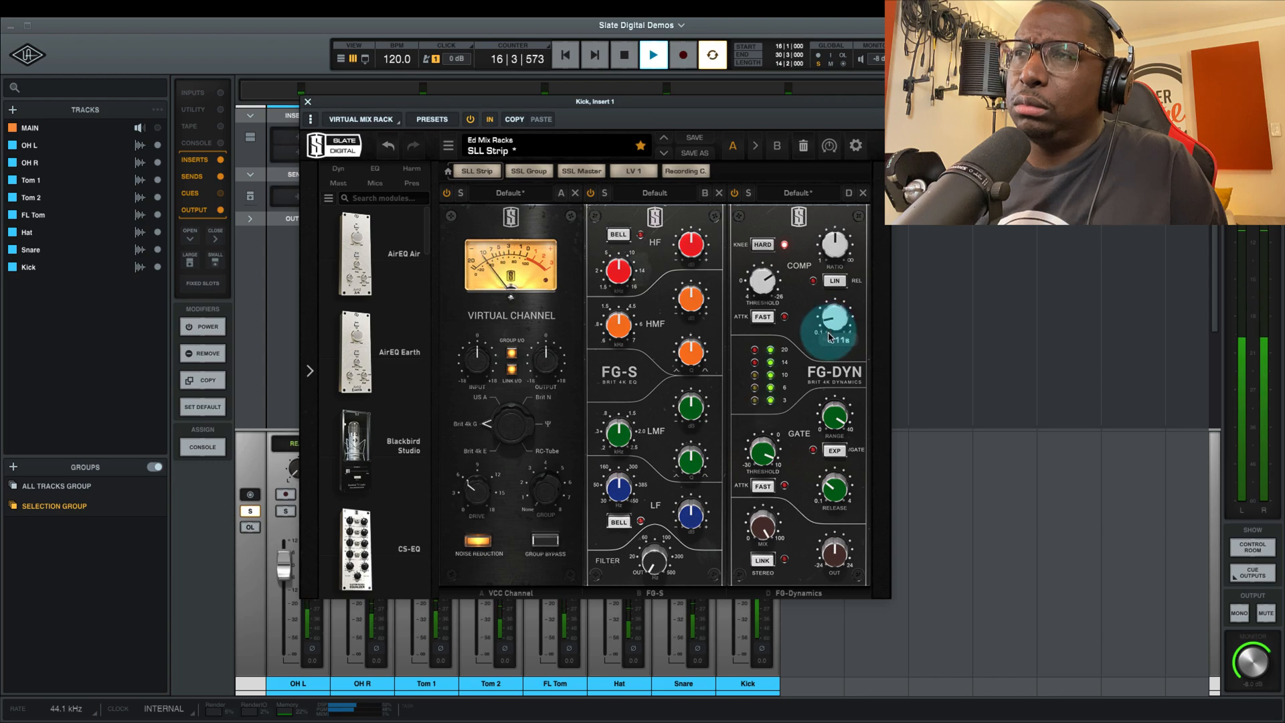
drag(835, 325, 854, 305)
key(space)
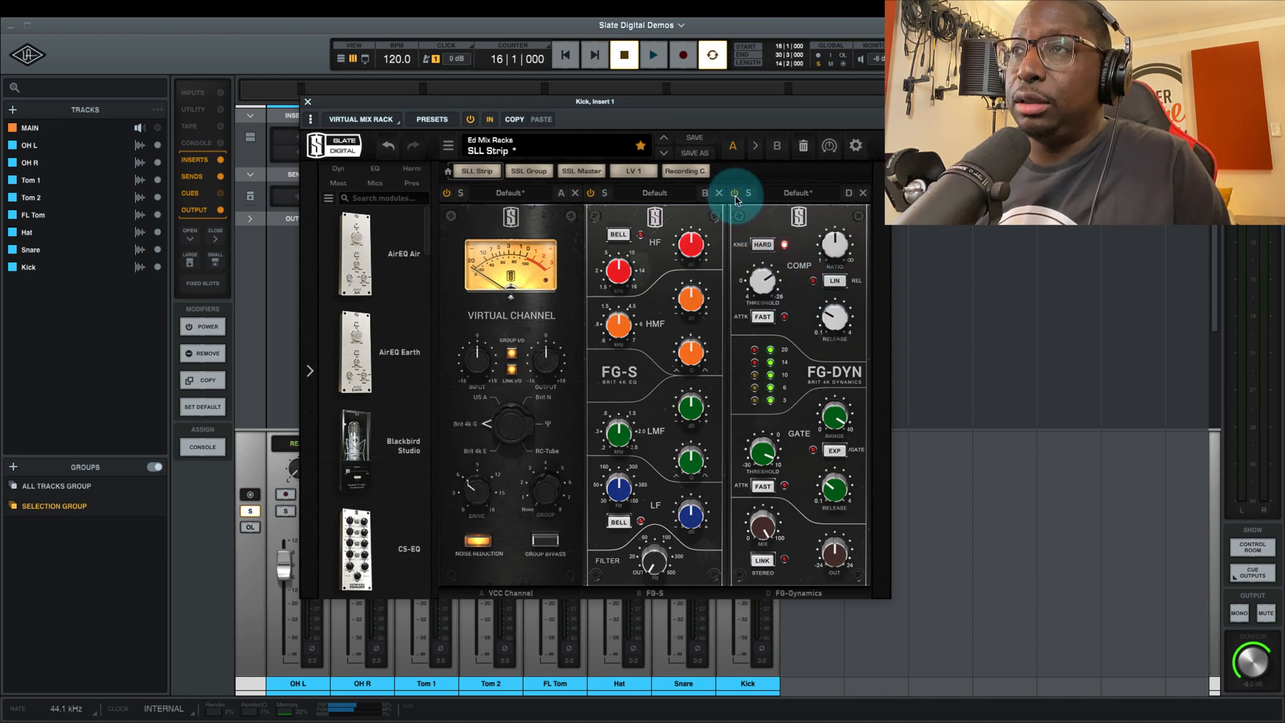
Try different FG-DYN wet/dry mix amounts on the playing Kick and return Mix to 100%
key(space)
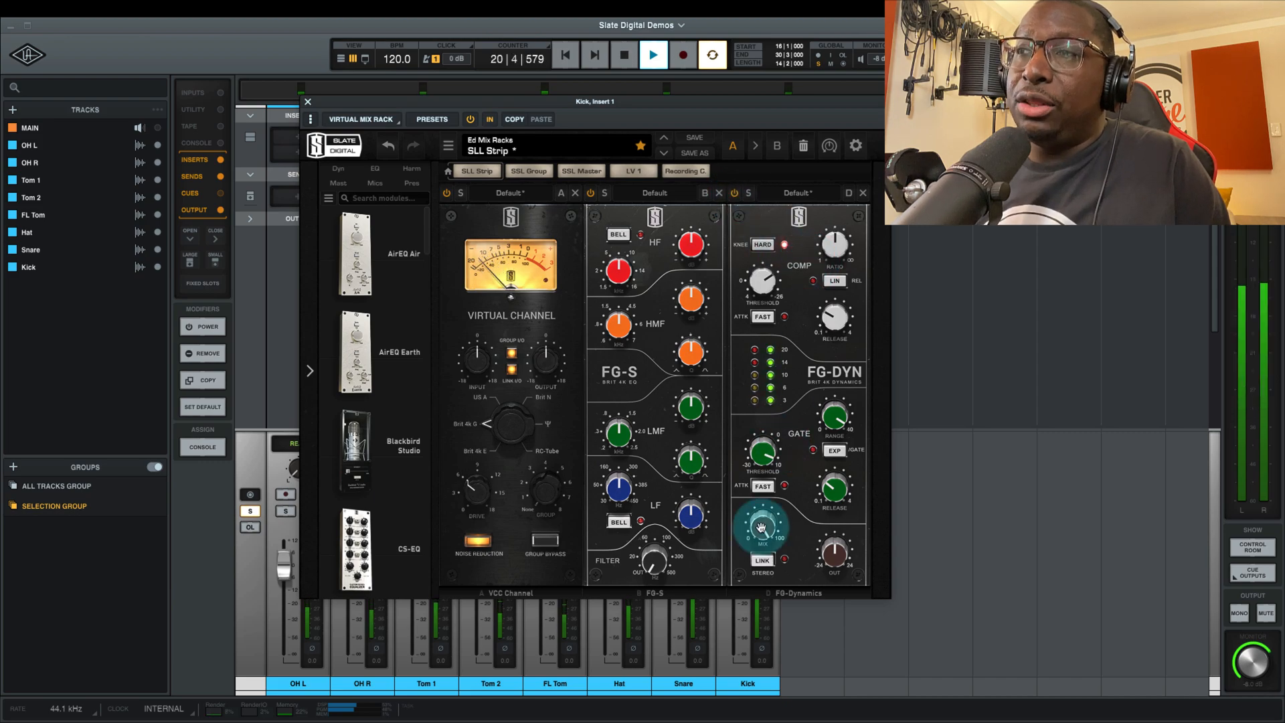
drag(762, 527, 774, 503)
key(space)
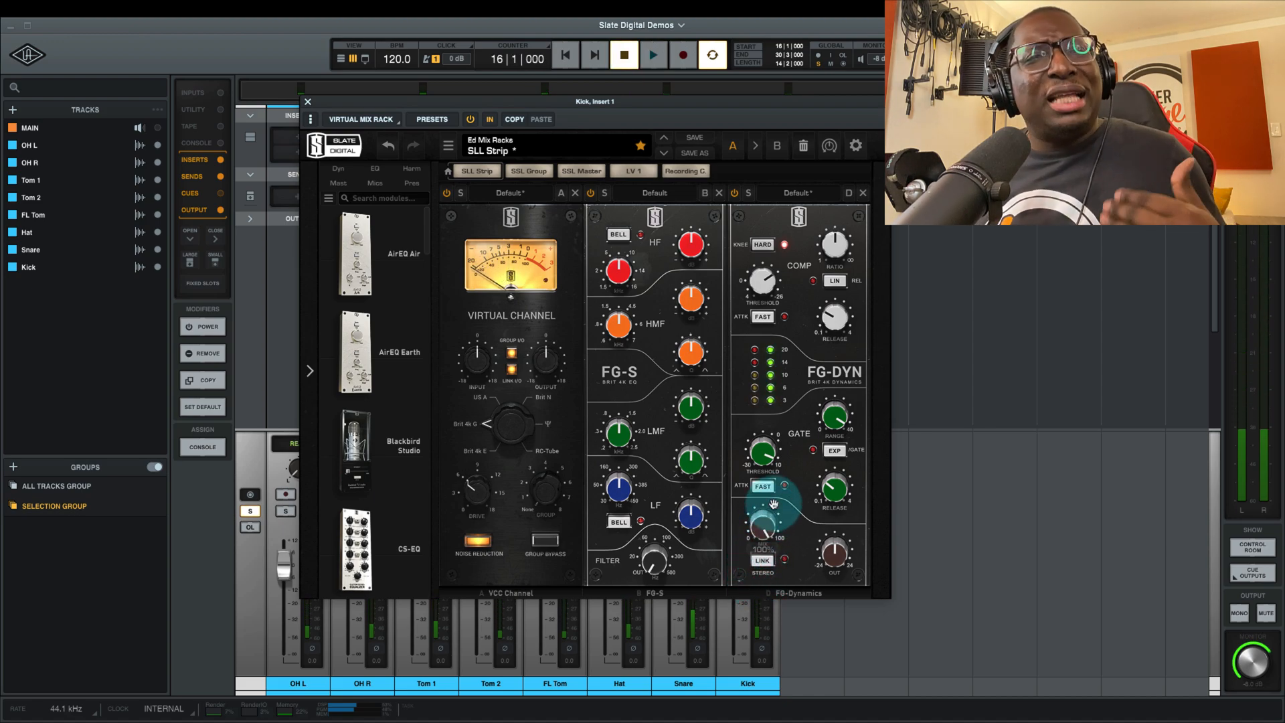